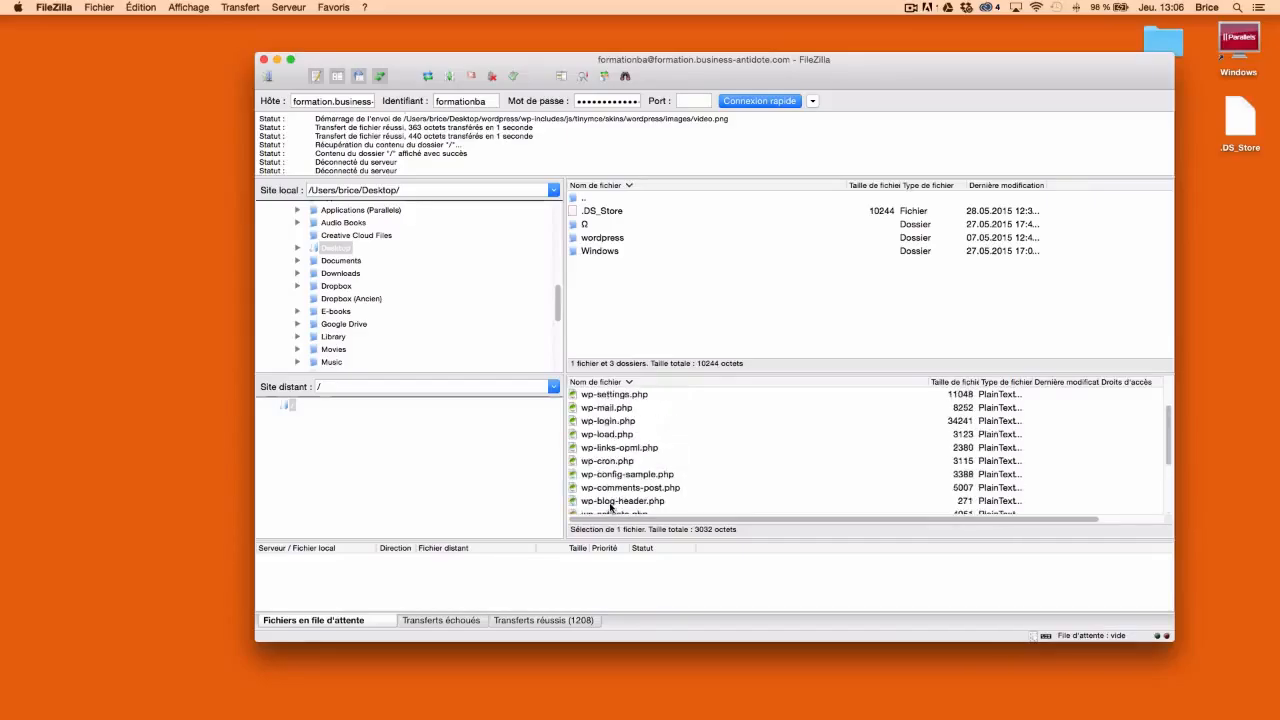
# Scroll through the uploaded WordPress files on the server, then minimize FileZilla
pyautogui.scroll(-3, 618, 490)
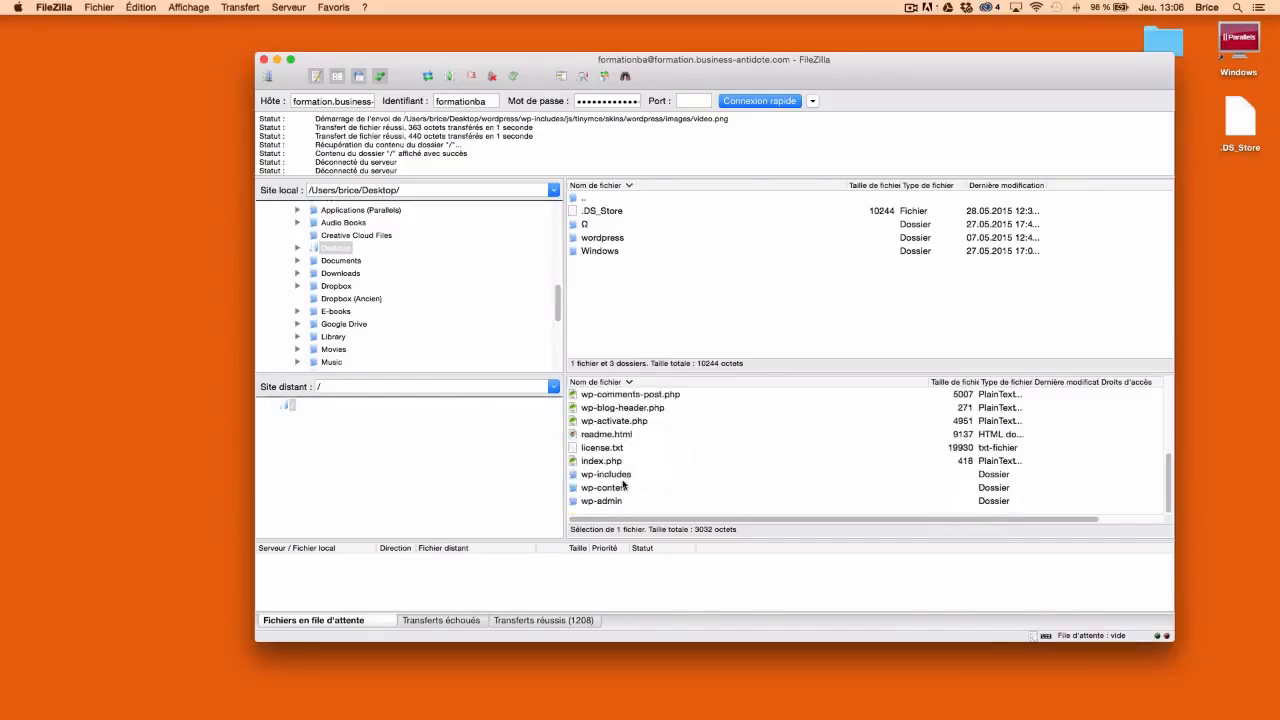
pyautogui.scroll(10, 620, 485)
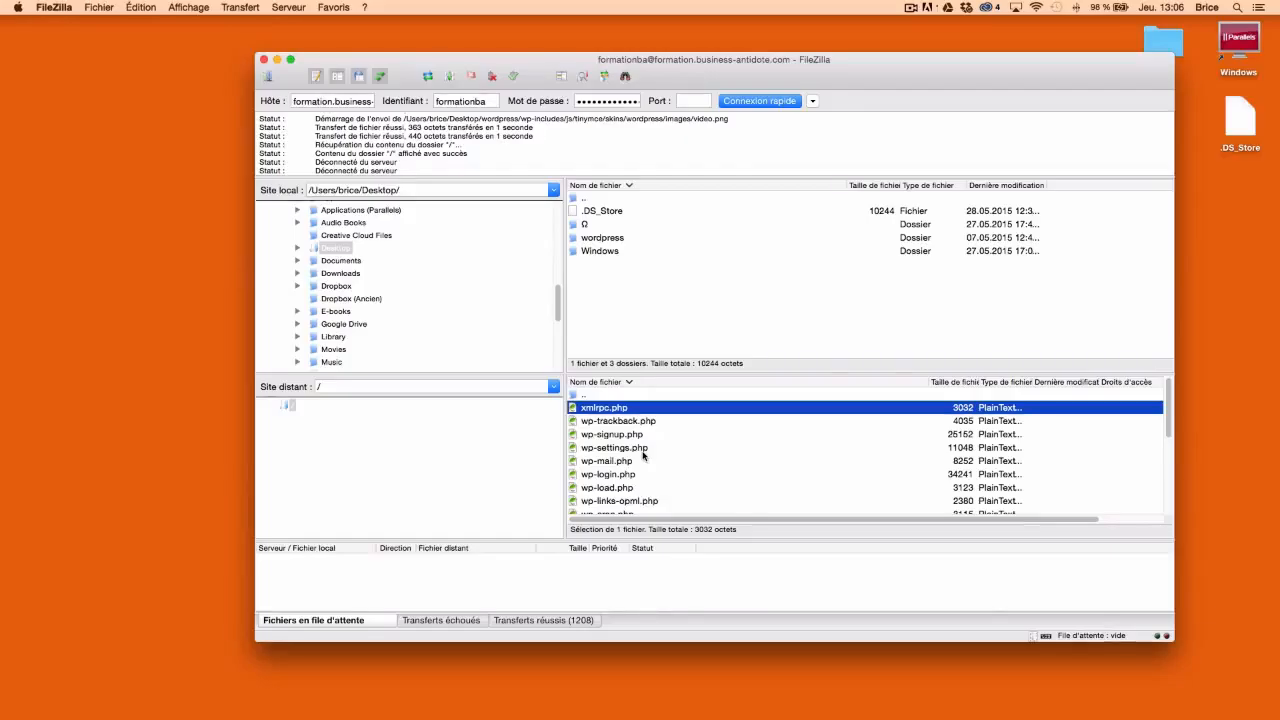
pyautogui.click(277, 61)
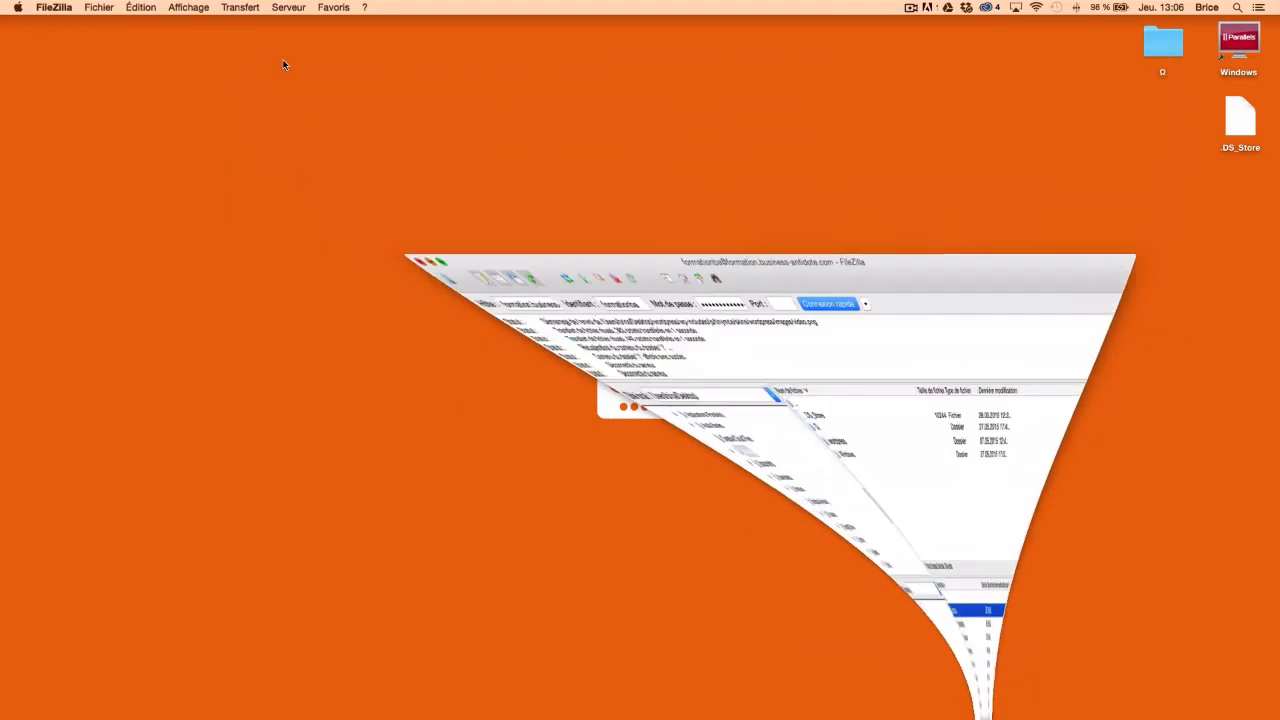
# Restore Firefox and load formation.business-antidote.com to reach the WordPress setup welcome page
pyautogui.moveTo(435, 716)
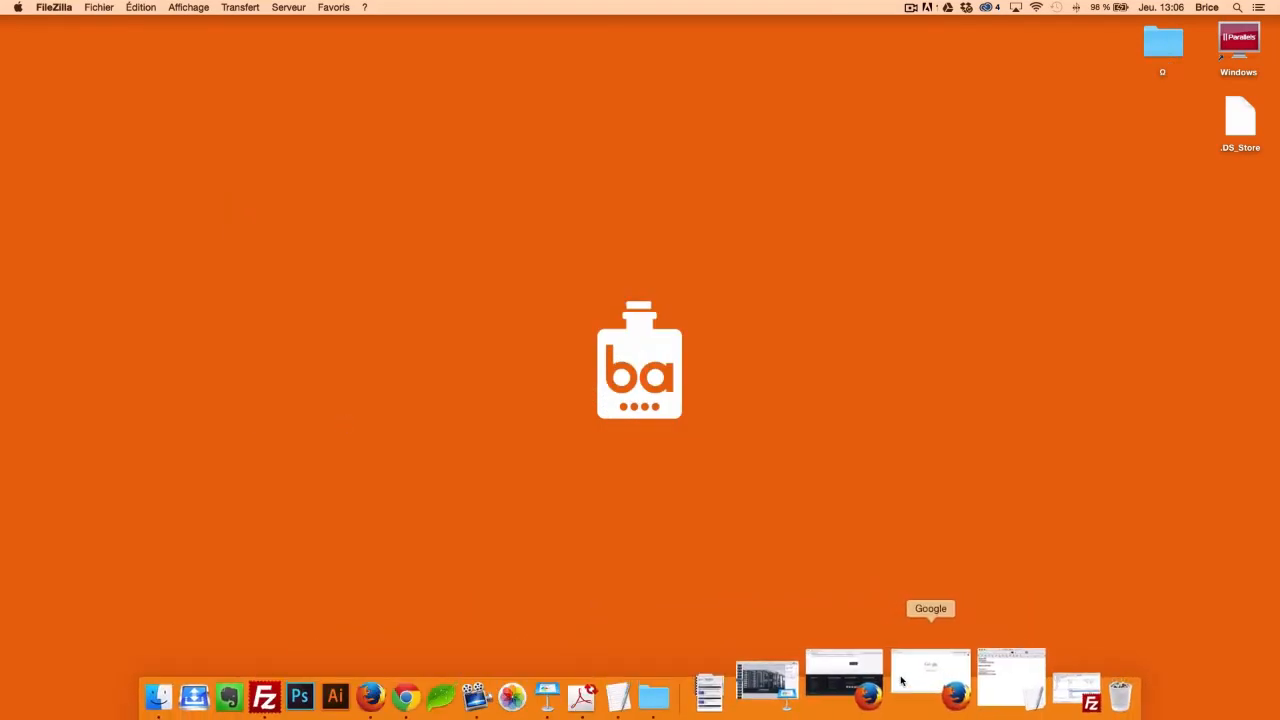
pyautogui.click(900, 681)
pyautogui.click(299, 91)
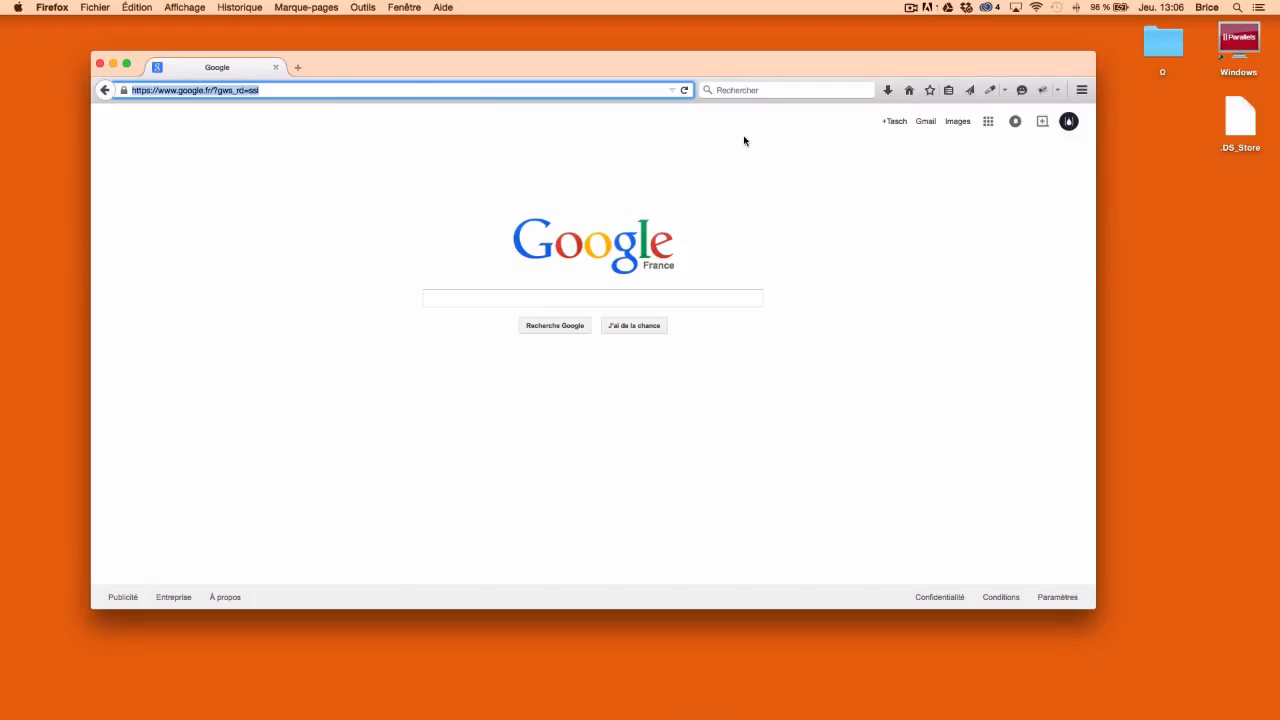
pyautogui.write('formation.business-antidote.com/')
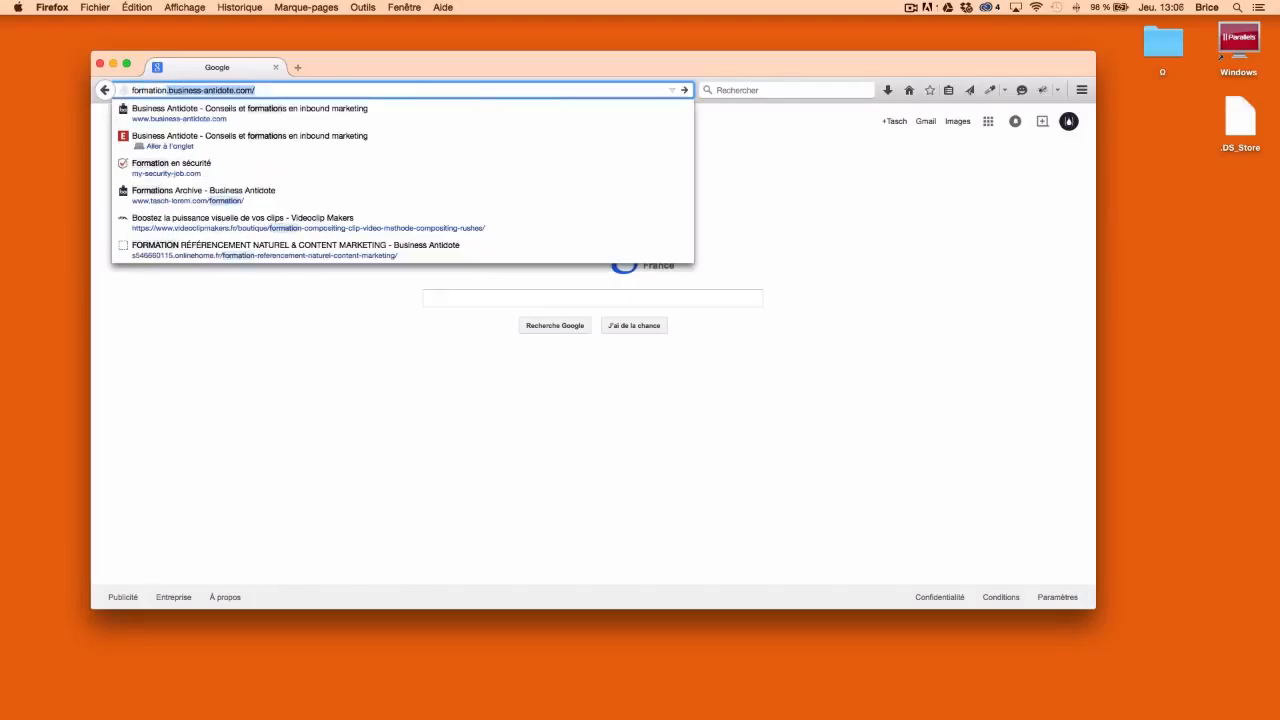
pyautogui.press('Return')
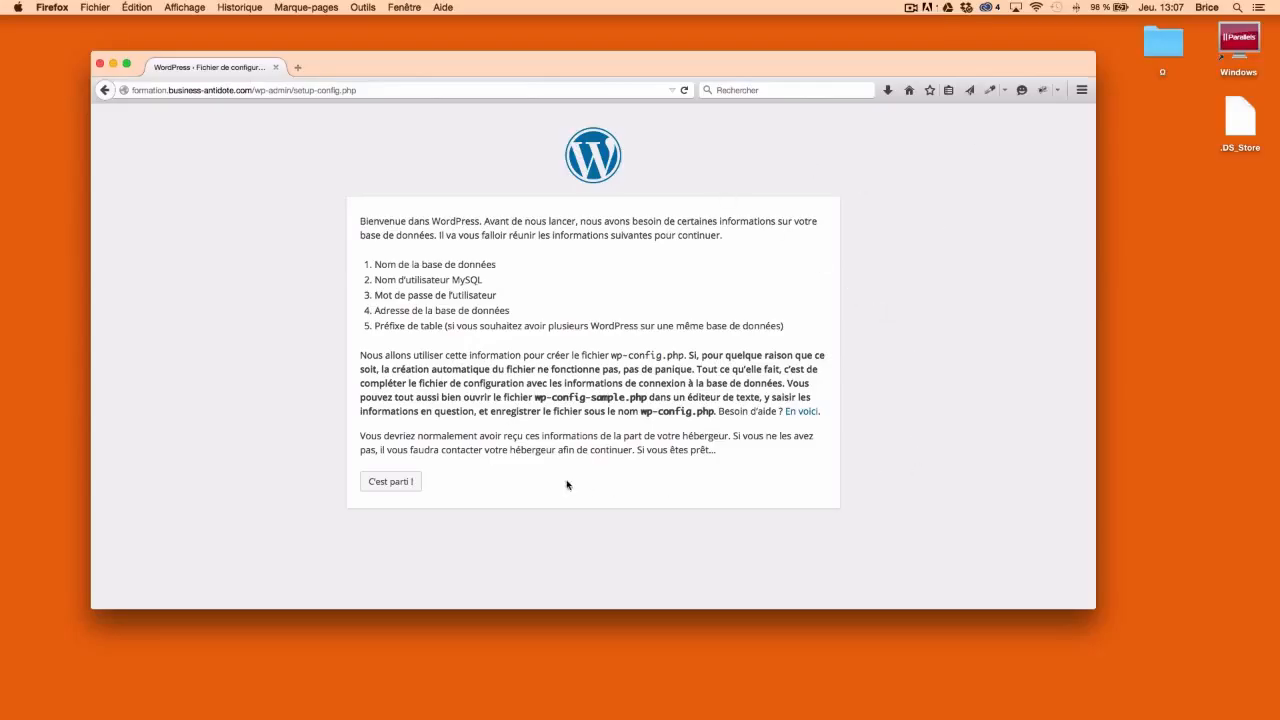
# Start the setup with "C'est parti !" and restore the TextEdit notes holding the database credentials
pyautogui.click(376, 489)
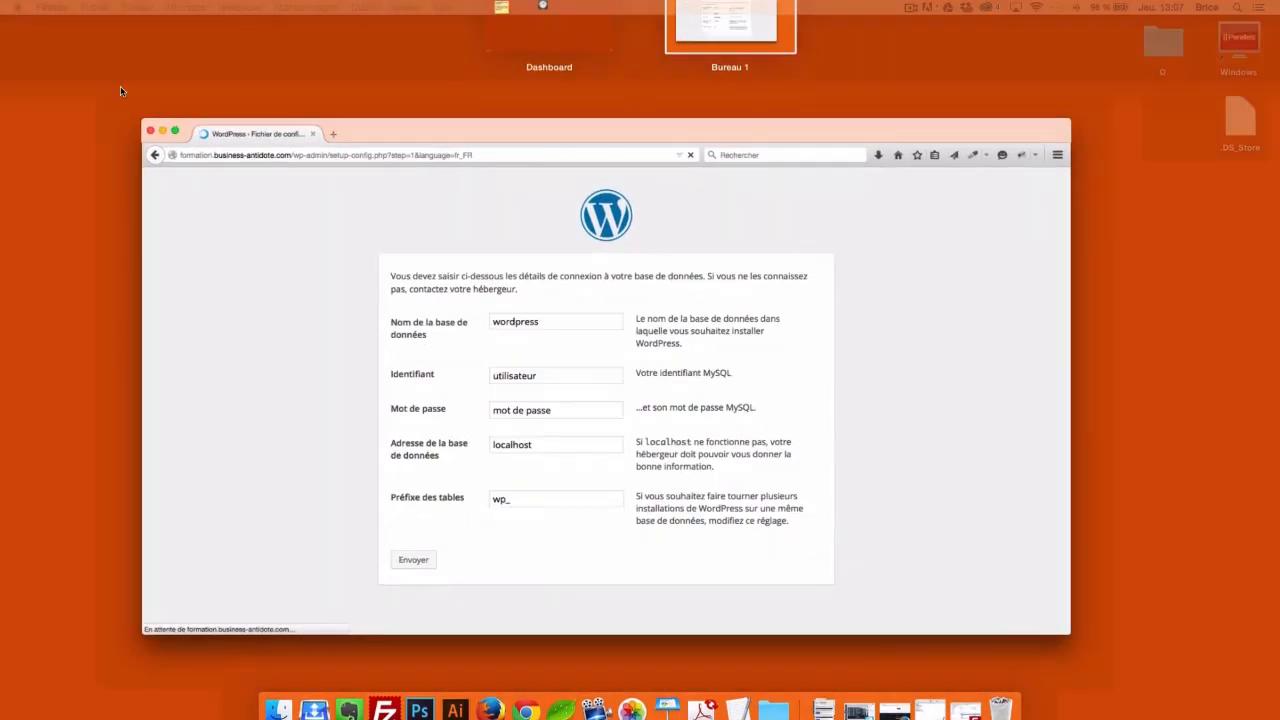
pyautogui.moveTo(1074, 694)
pyautogui.click(914, 680)
# Move the notes aside and paste the hosting database name into Nom de la base
pyautogui.moveTo(670, 176); pyautogui.dragTo(821, 176)
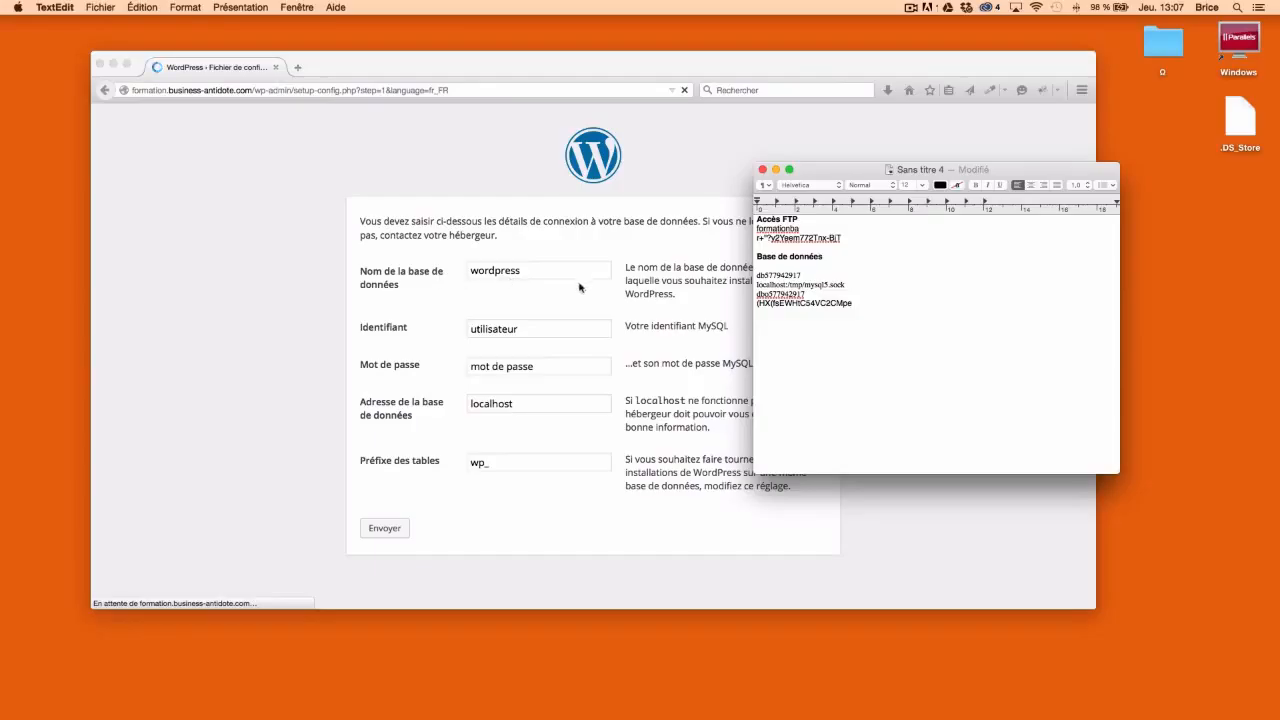
pyautogui.doubleClick(770, 275)
pyautogui.press('super+c')
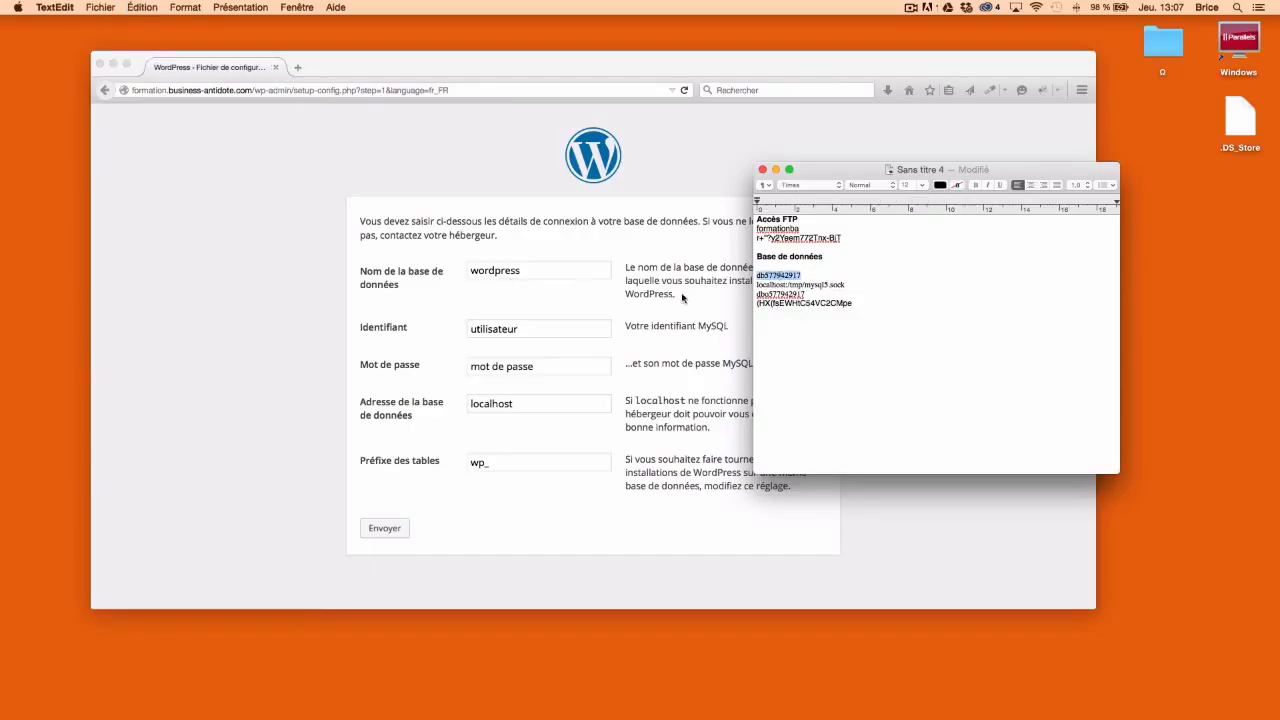
pyautogui.click(506, 271)
pyautogui.doubleClick(506, 271)
pyautogui.press('super+v')
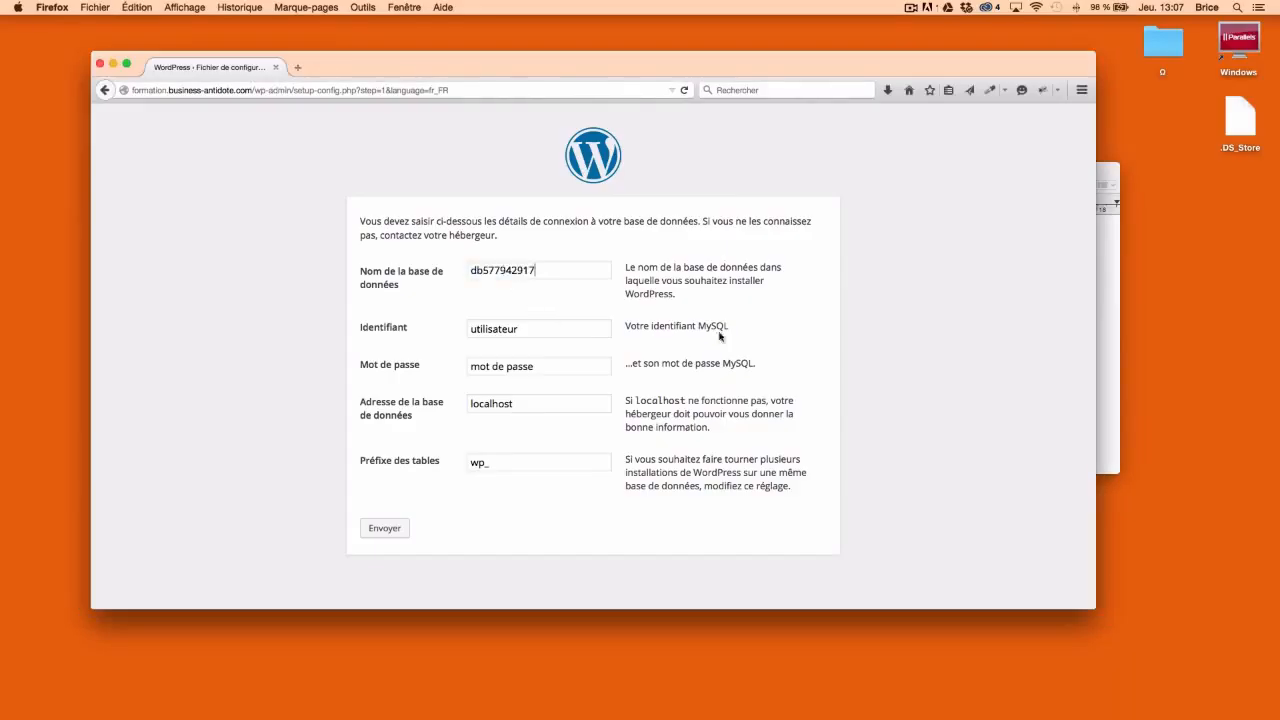
# Replace the default username 'utilisateur' with the database user name from the notes
pyautogui.click(1108, 321)
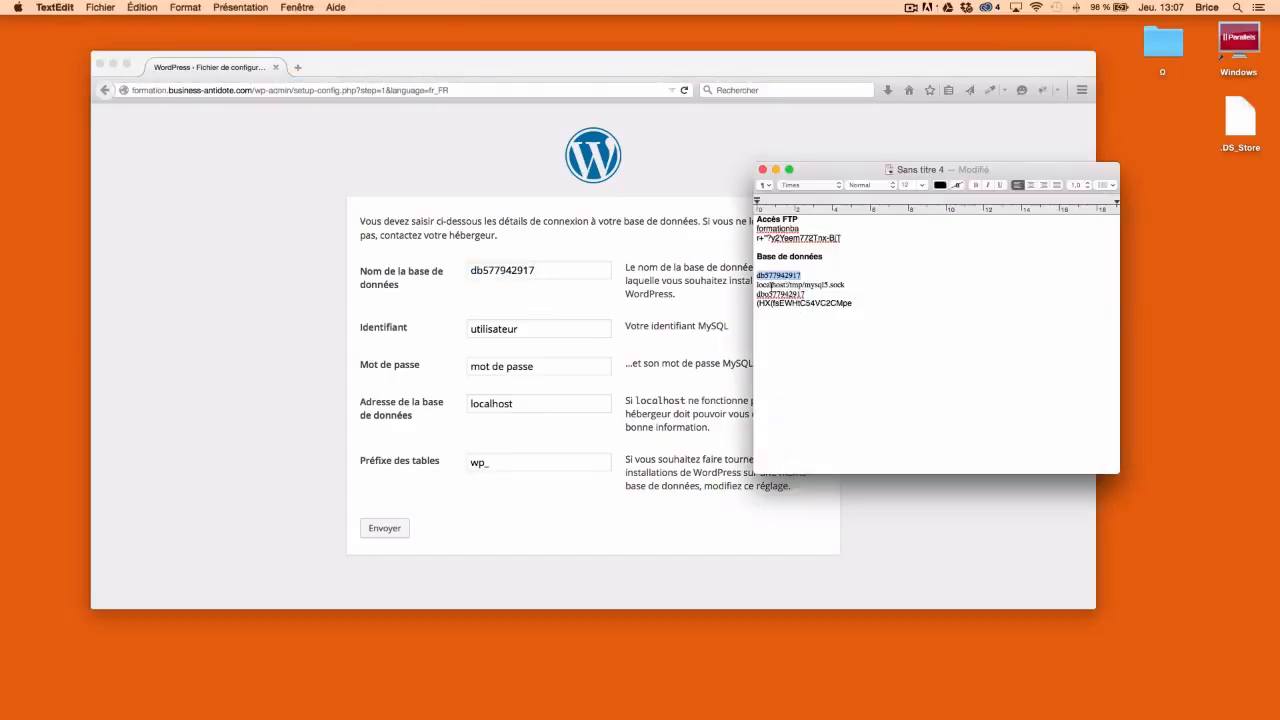
pyautogui.doubleClick(790, 294)
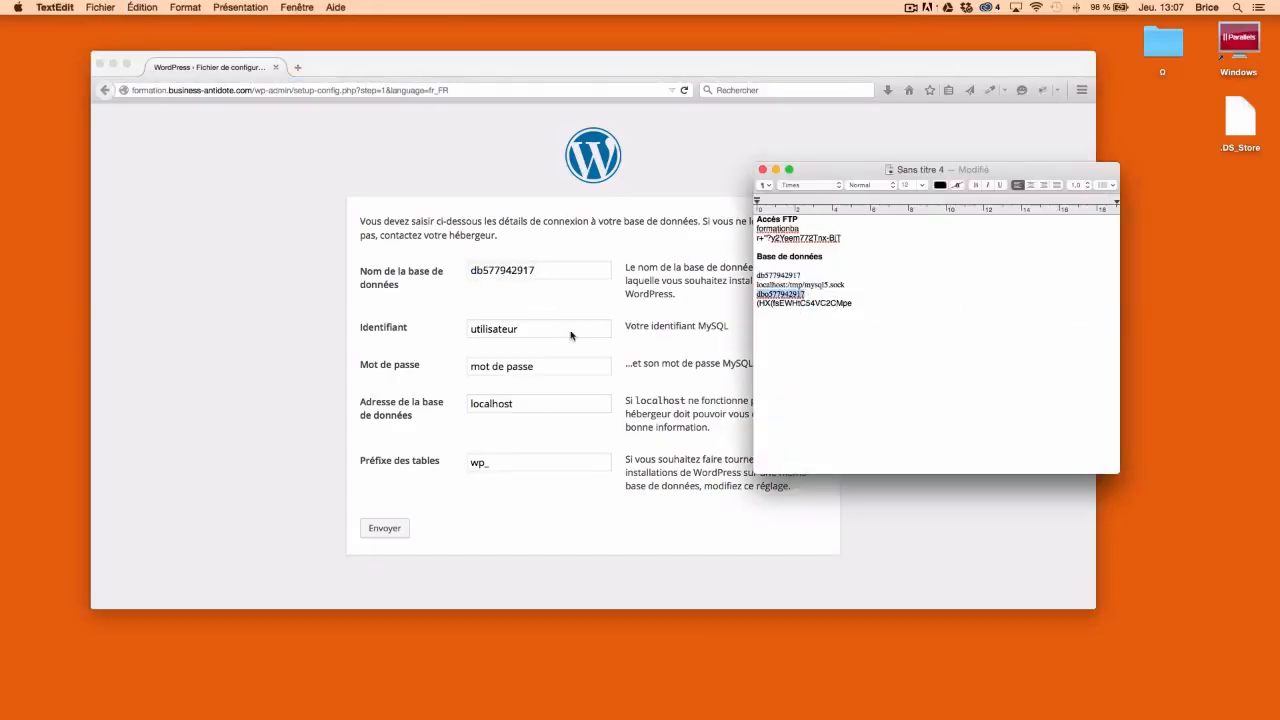
pyautogui.click(516, 329)
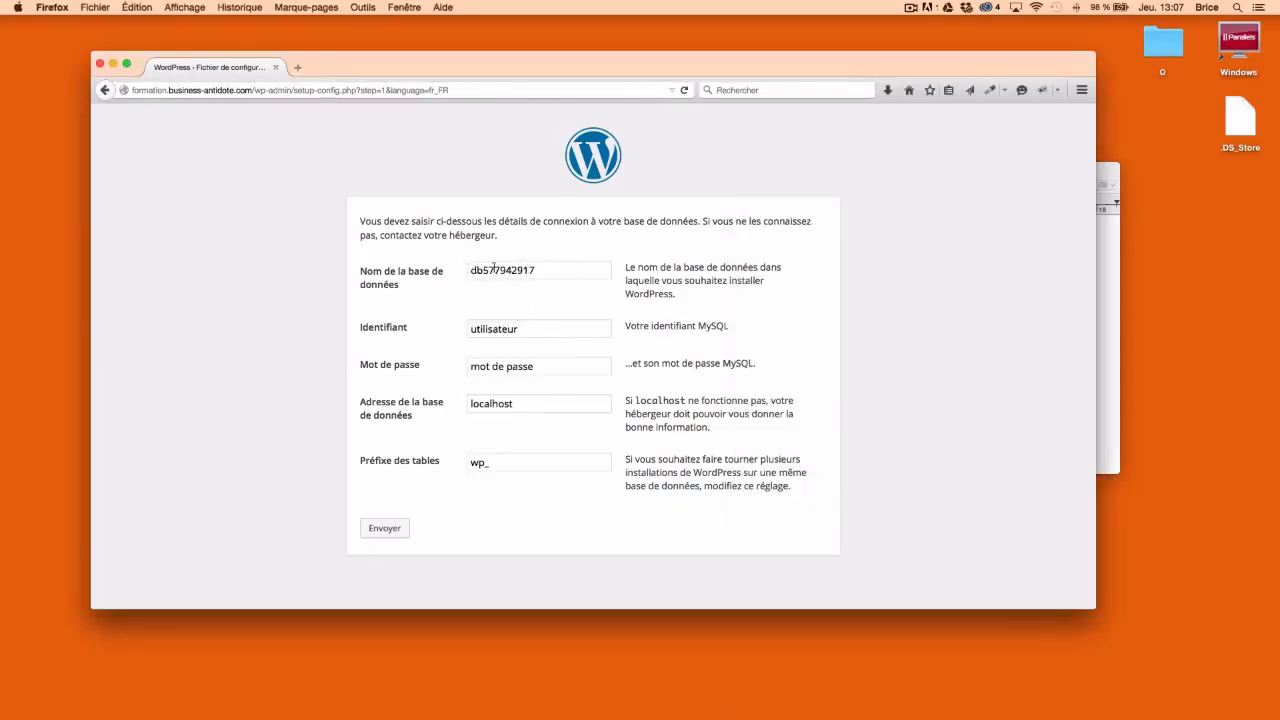
pyautogui.doubleClick(486, 330)
pyautogui.press('super+v')
# Copy the database password from the notes into the Mot de passe field
pyautogui.click(562, 372)
pyautogui.click(1103, 362)
pyautogui.moveTo(848, 303); pyautogui.dragTo(742, 303)
pyautogui.press('super+c')
pyautogui.click(566, 366)
pyautogui.moveTo(566, 366); pyautogui.dragTo(436, 364)
pyautogui.press('super+v')
# Set the database address to localhost:/tmp/mysql5.sock and the table prefix to ruhs_
pyautogui.click(1114, 370)
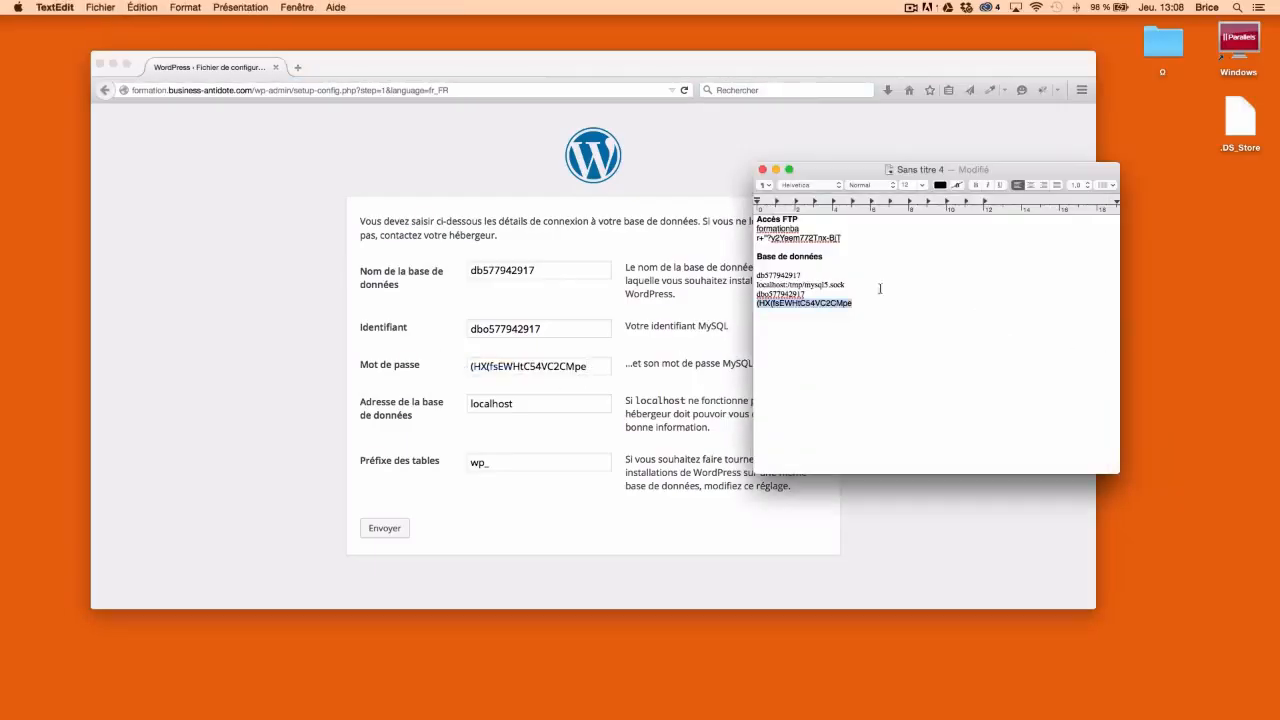
pyautogui.moveTo(848, 284); pyautogui.dragTo(706, 282)
pyautogui.press('super+c')
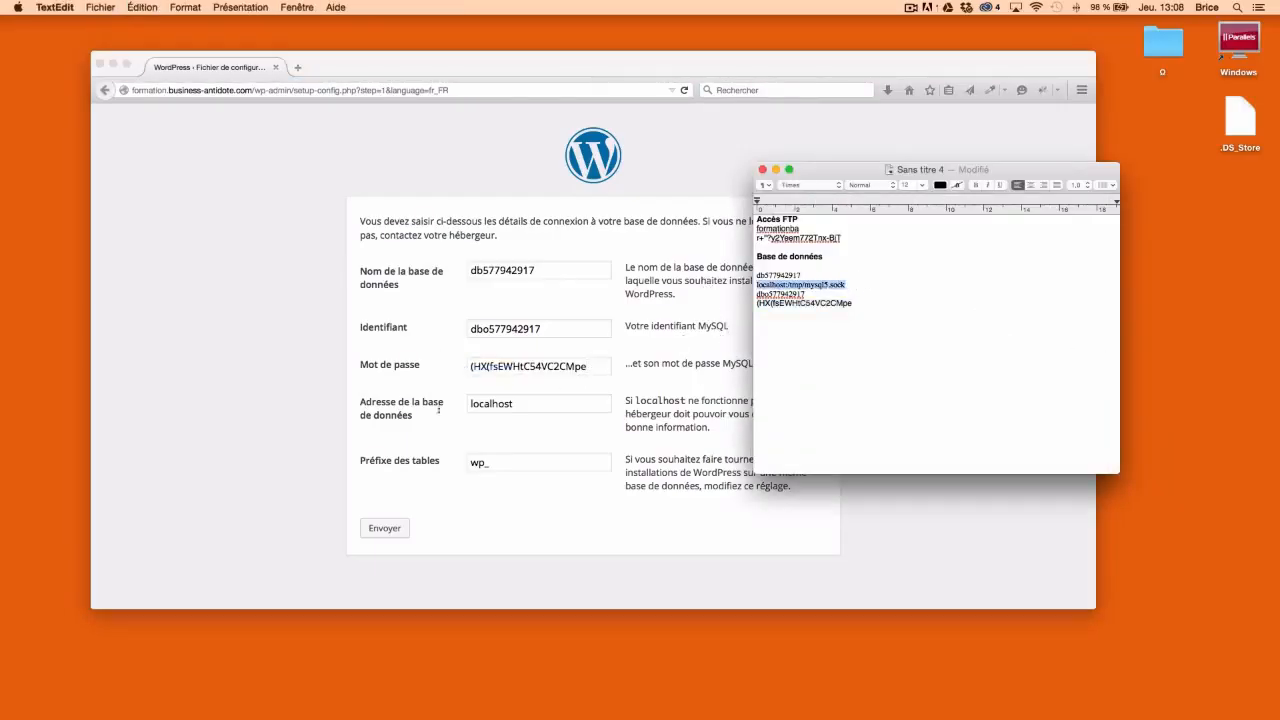
pyautogui.click(576, 403)
pyautogui.moveTo(596, 402); pyautogui.dragTo(400, 400)
pyautogui.press('super+v')
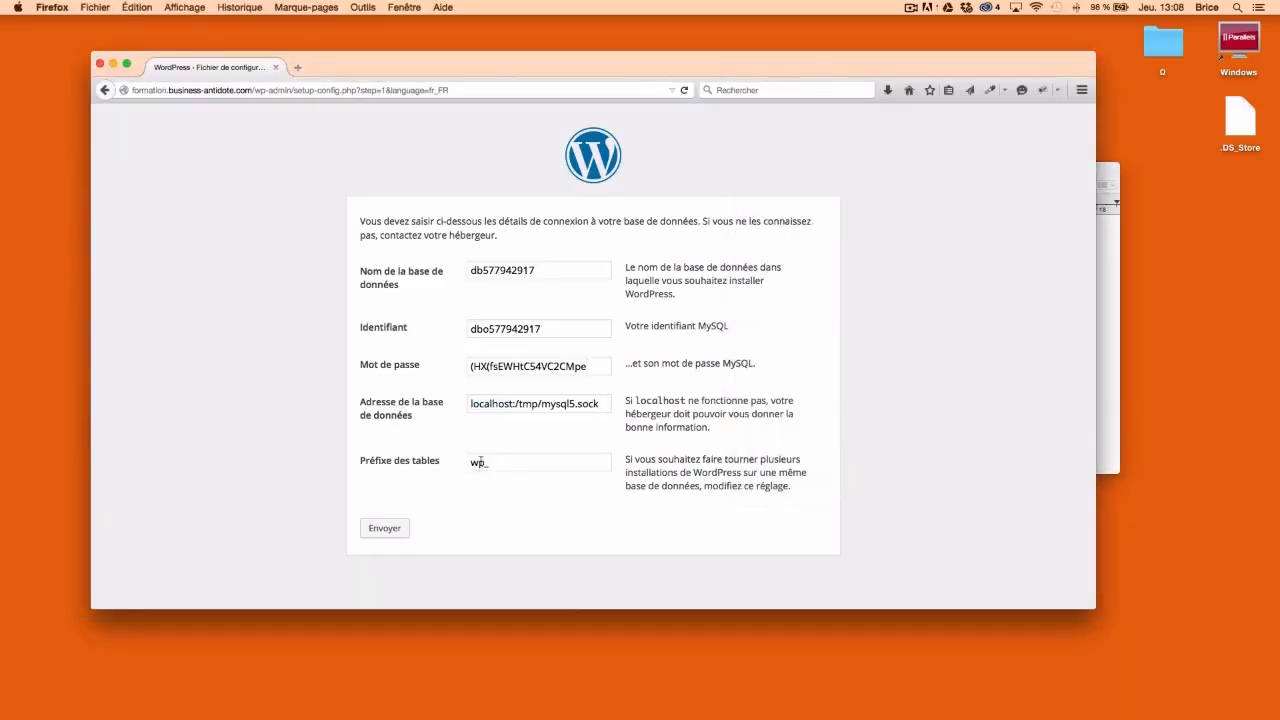
pyautogui.moveTo(485, 462); pyautogui.dragTo(443, 462)
pyautogui.write('ruhs_')
# Submit the database details, then launch the installation from the confirmation page
pyautogui.click(390, 530)
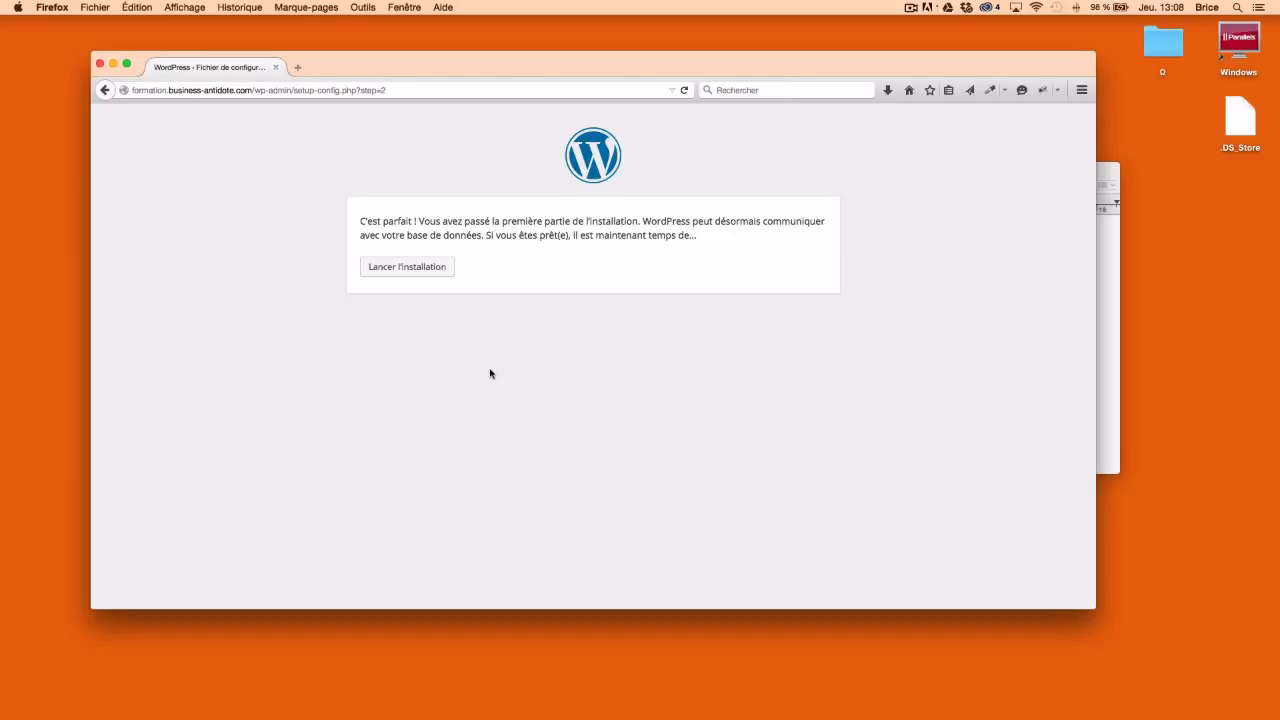
pyautogui.click(423, 276)
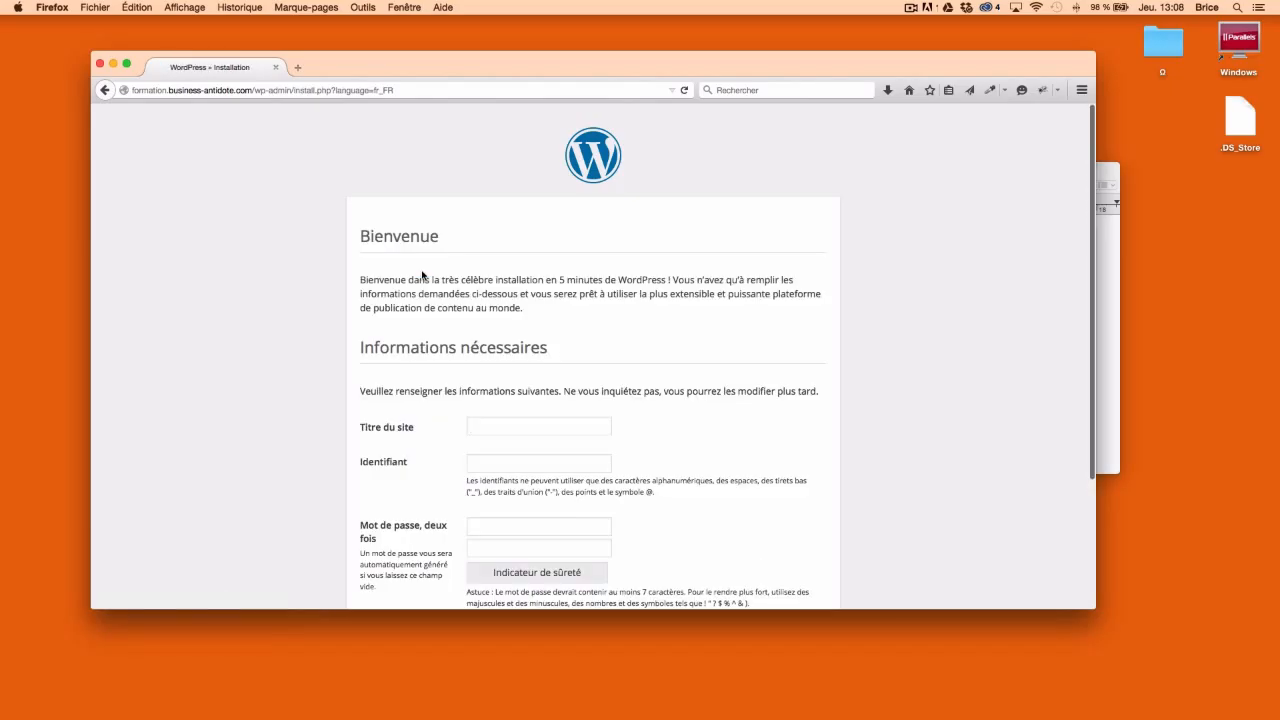
# Enter the site title 'Formation Business Antidote' and an administrator username
pyautogui.scroll(-3, 622, 284)
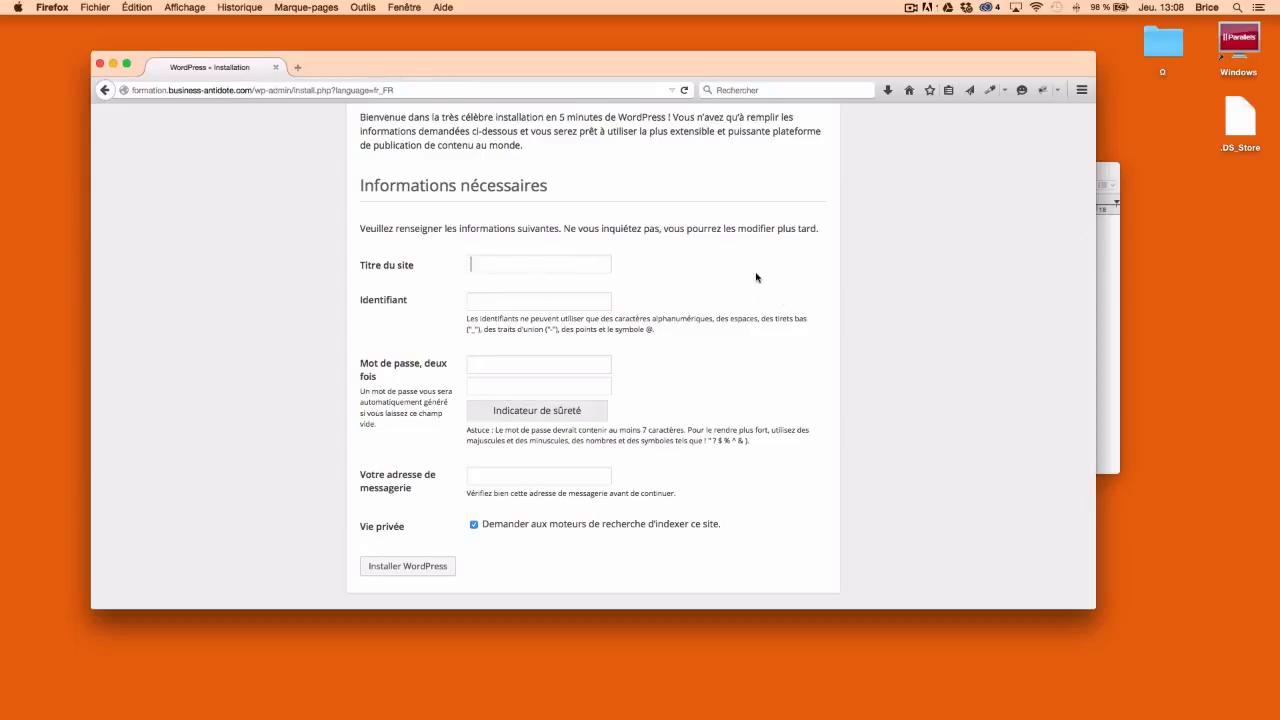
pyautogui.write('Formation Buson')
pyautogui.press('BackSpace')
pyautogui.press('BackSpace')
pyautogui.write('iness Antidote')
pyautogui.click(503, 304)
pyautogui.write('V23')
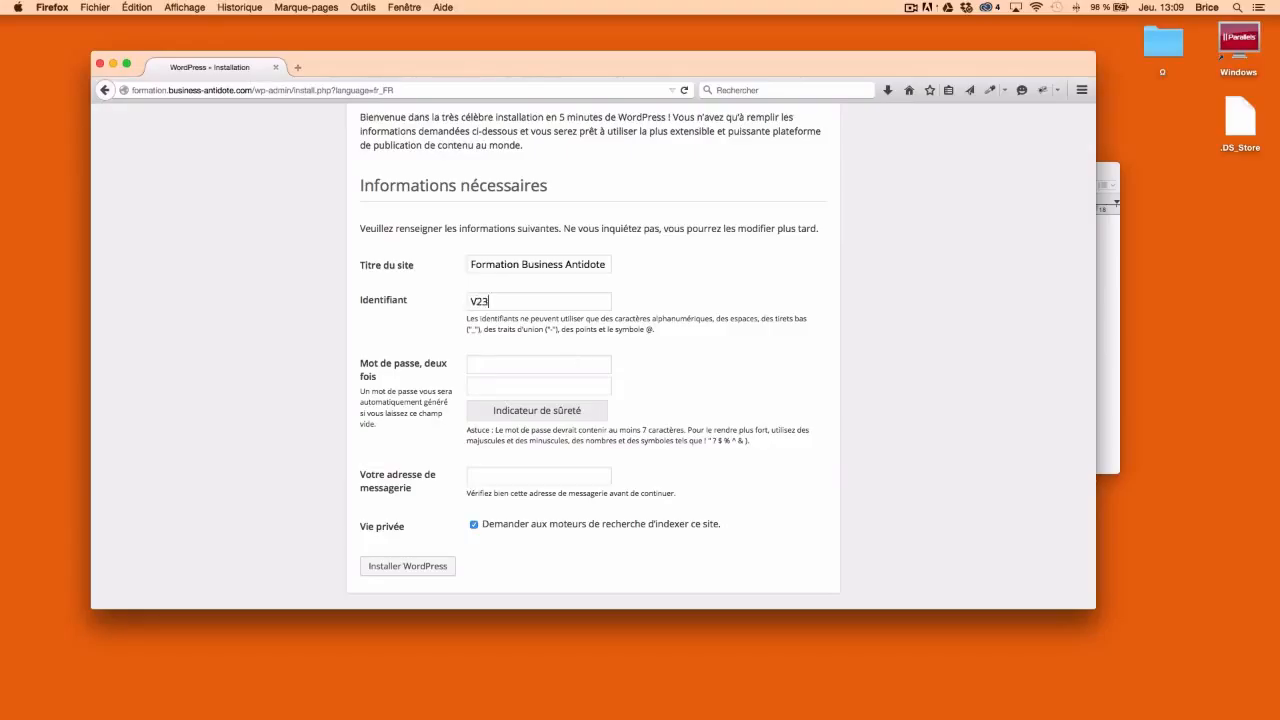
pyautogui.write('rty6')
# Save the administrator username in the notes below a new 'Wordpress' line
pyautogui.press('super+a')
pyautogui.press('super+c')
pyautogui.hotkey('ctrl', 'Up')
pyautogui.click(937, 321)
pyautogui.click(921, 304)
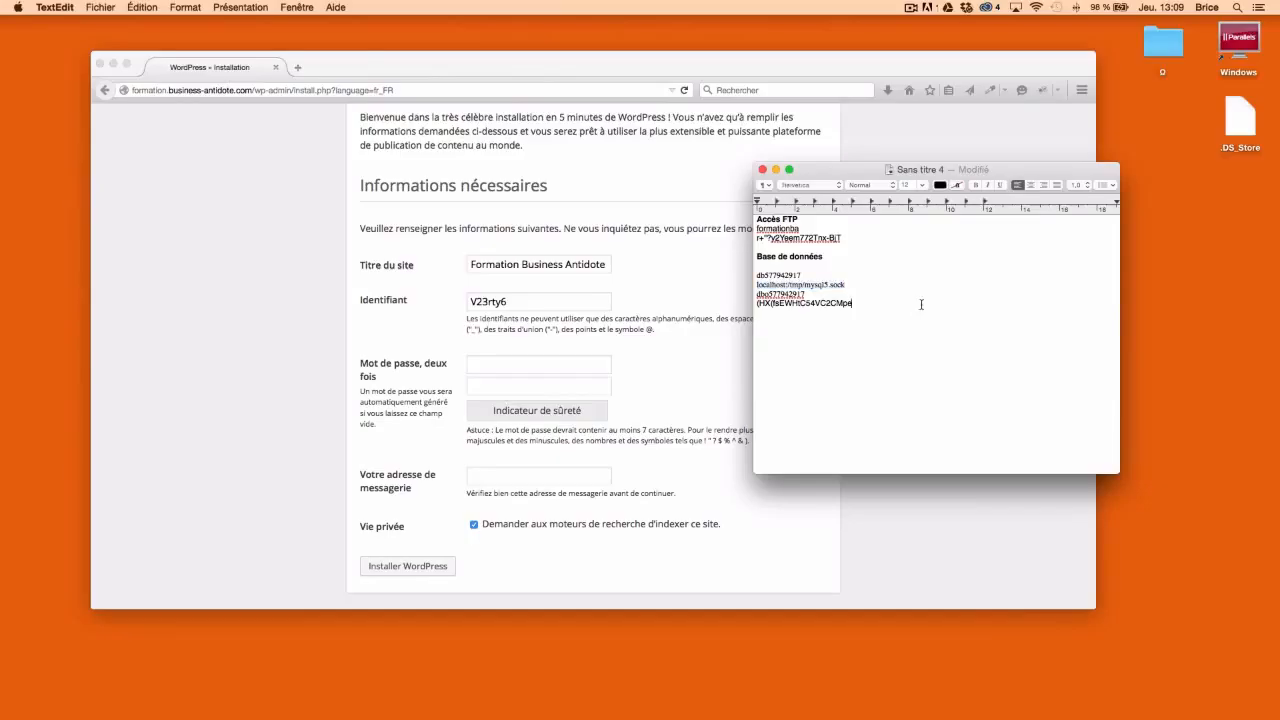
pyautogui.press('Return')
pyautogui.write('Wordpress')
pyautogui.press('Return')
pyautogui.write('V23rty6')
# Load passwordsgenerator.net in a new tab and copy a generated 16-character password
pyautogui.click(408, 378)
pyautogui.click(297, 67)
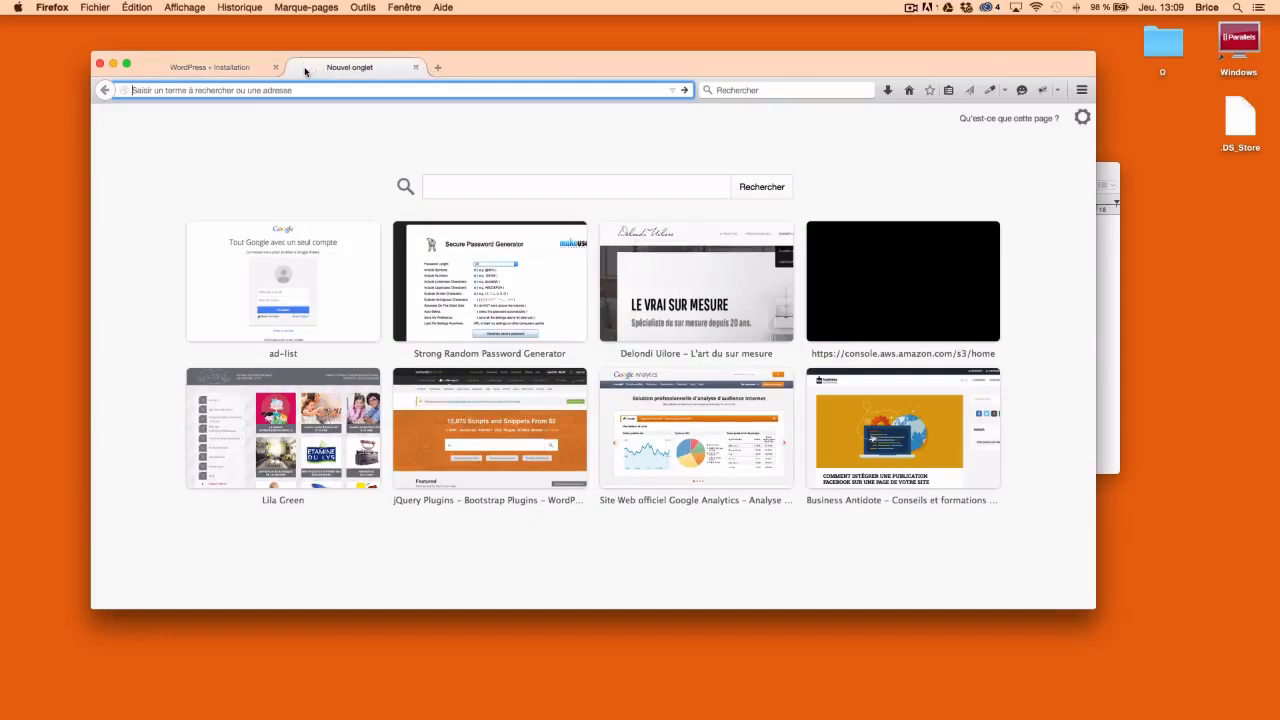
pyautogui.write('pass')
pyautogui.press('Return')
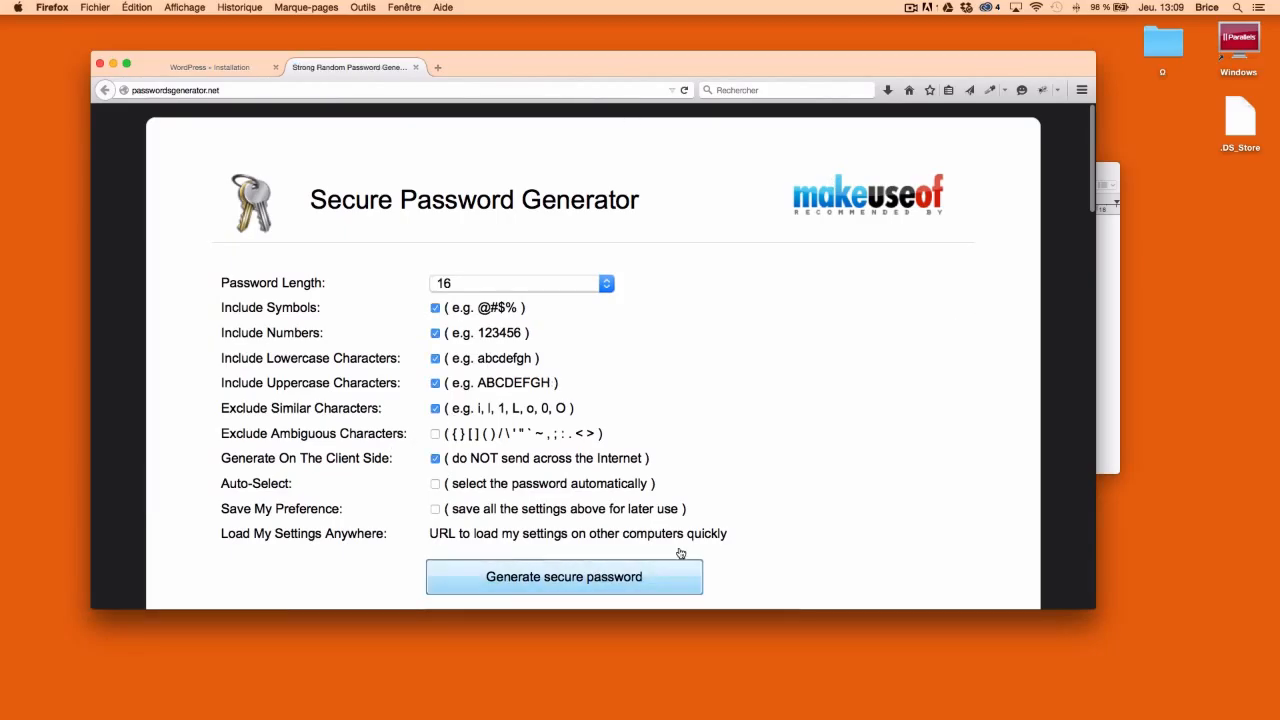
pyautogui.scroll(-5, 852, 454)
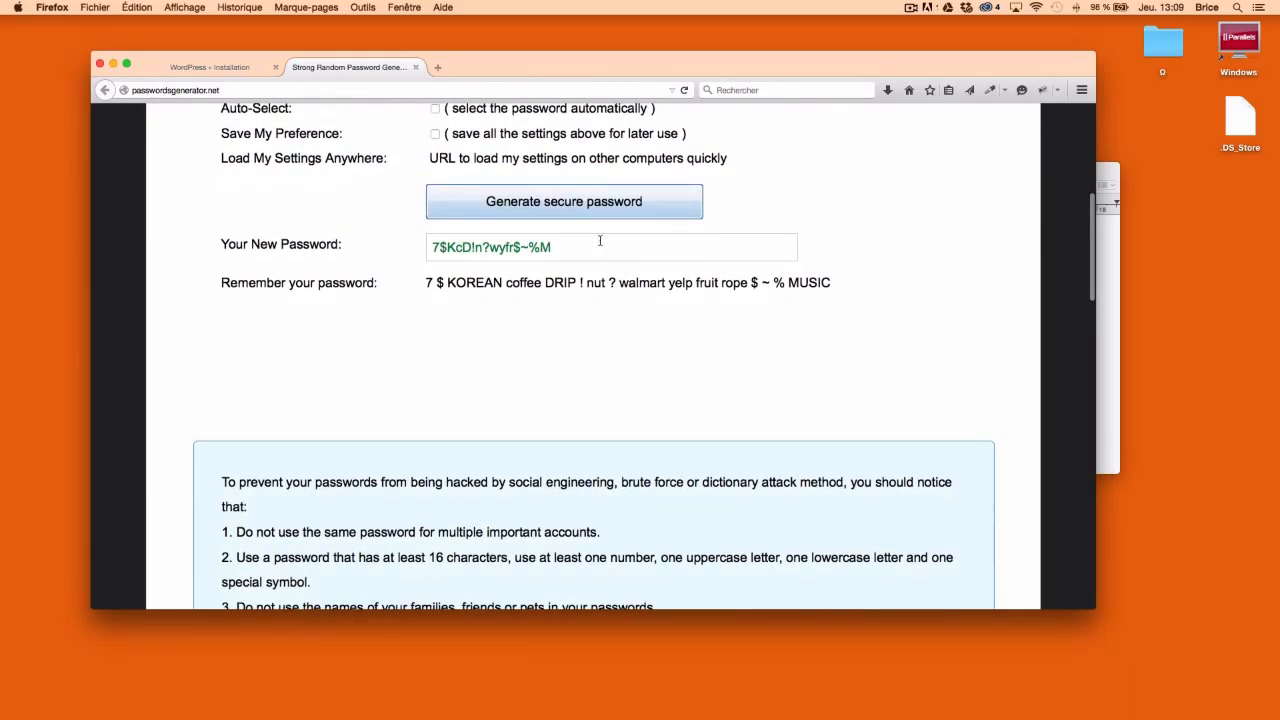
pyautogui.click(604, 240)
pyautogui.hotkey('ctrl', 'Up')
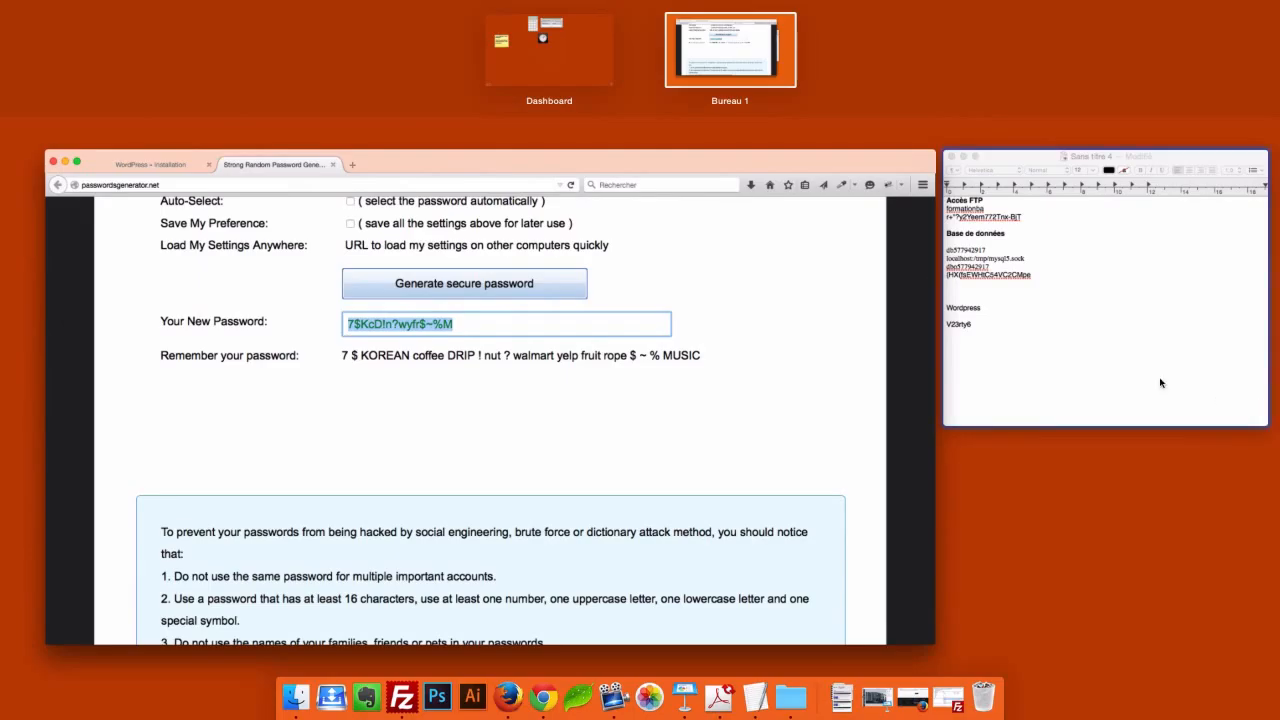
# Paste the generated password into both WordPress password fields
pyautogui.click(495, 213)
pyautogui.click(253, 60)
pyautogui.click(495, 364)
pyautogui.press('super+v')
pyautogui.click(494, 386)
pyautogui.press('super+v')
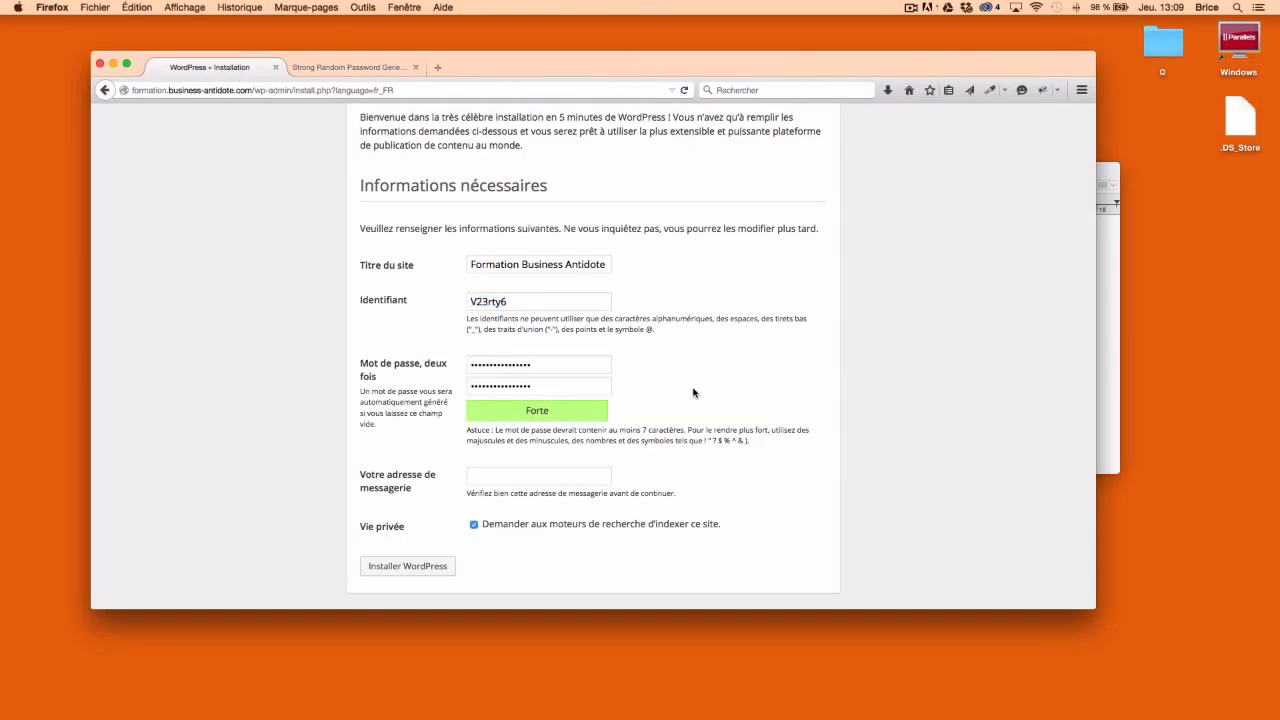
# Paste the new password into the notes below the username
pyautogui.moveTo(1, 5)
pyautogui.click(943, 417)
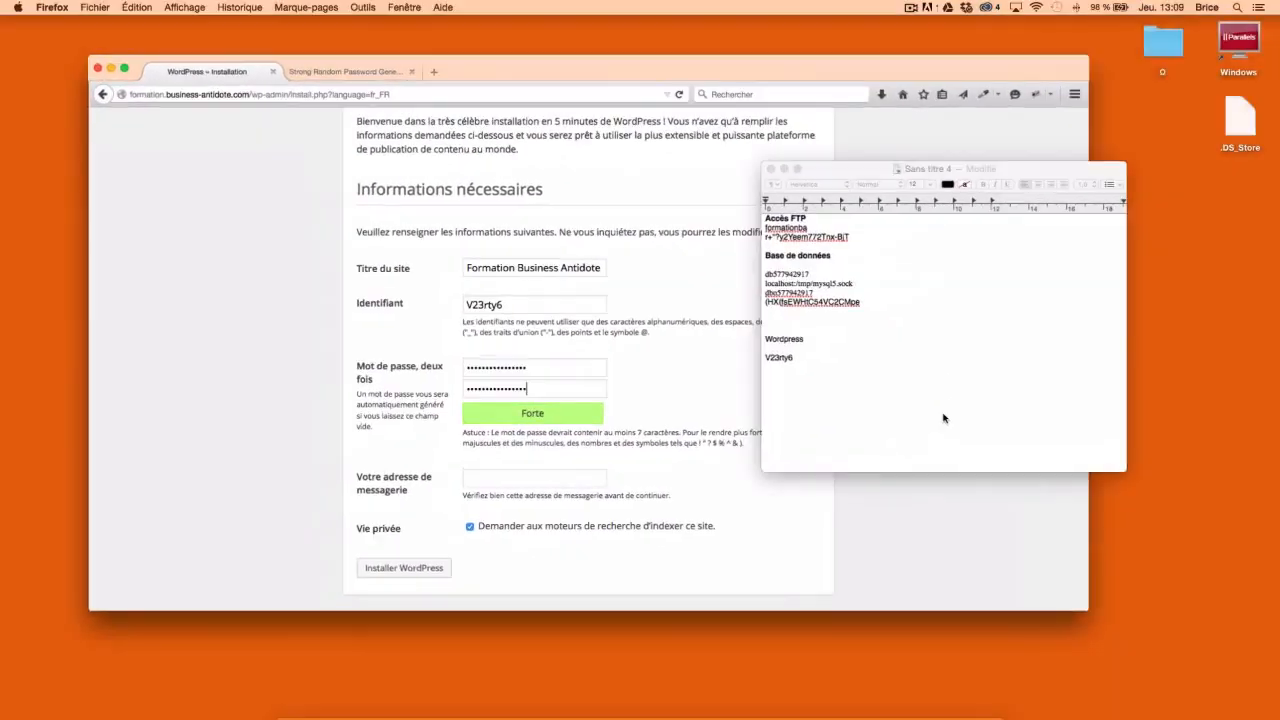
pyautogui.press('Return')
pyautogui.press('super+v')
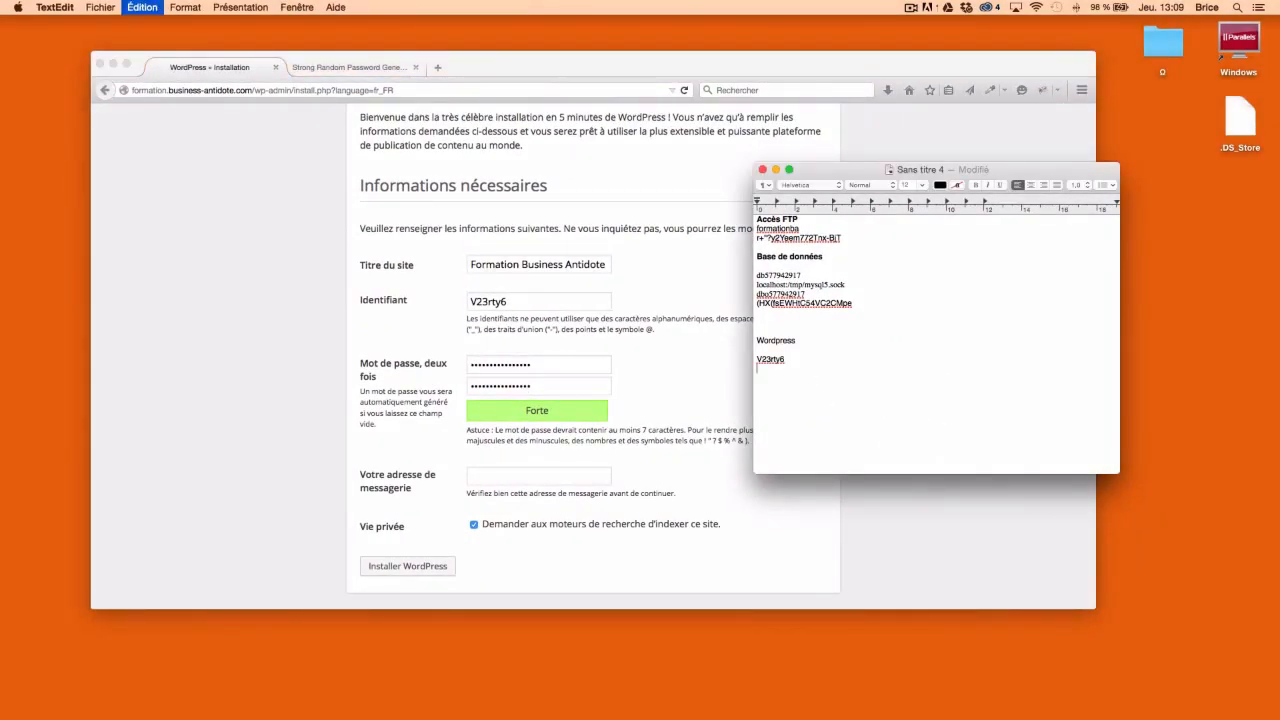
# Enter the administrator e-mail address, disable search engine indexing, and run the installation
pyautogui.click(370, 466)
pyautogui.click(499, 474)
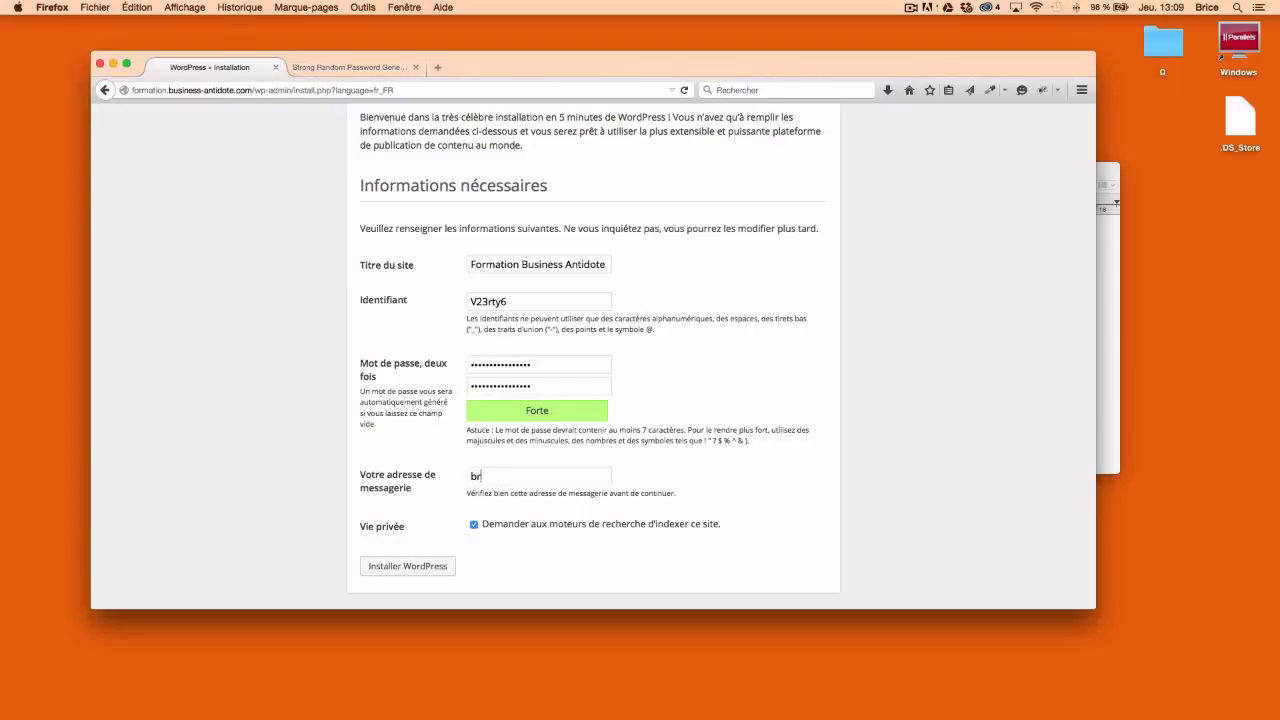
pyautogui.click(474, 526)
pyautogui.click(418, 568)
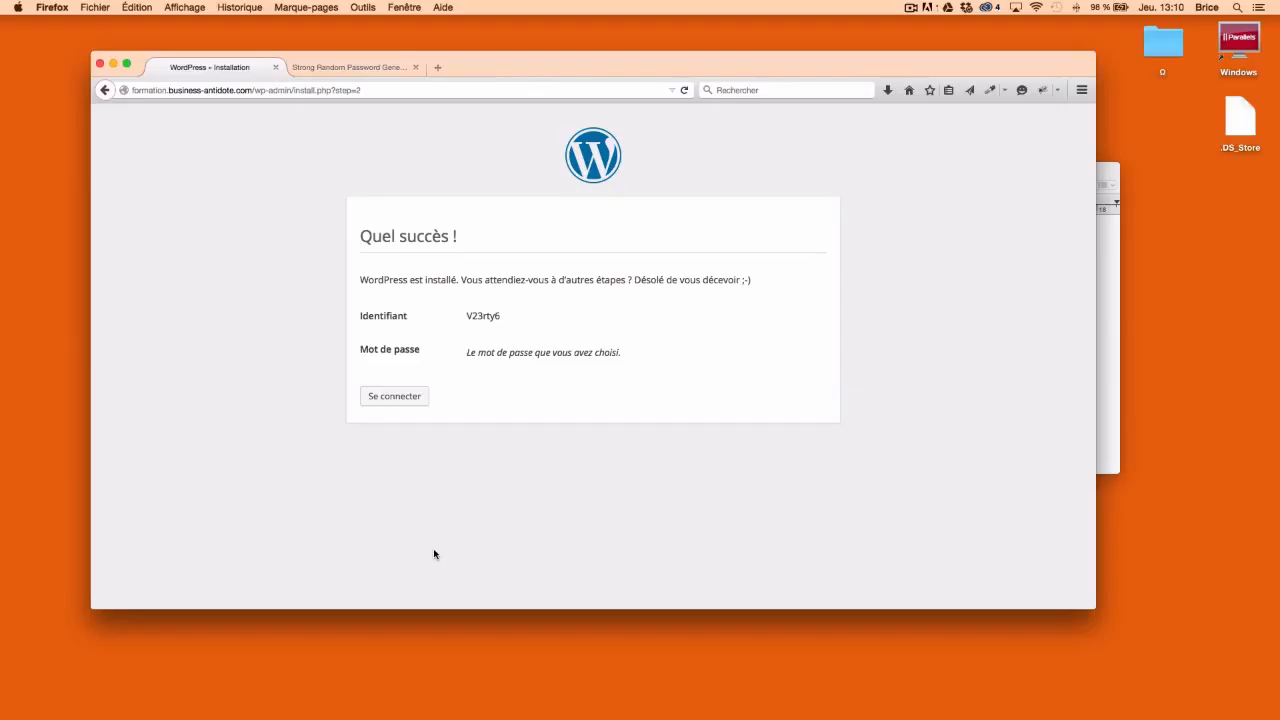
# Go to the new site's login page with 'Se connecter'
pyautogui.click(386, 404)
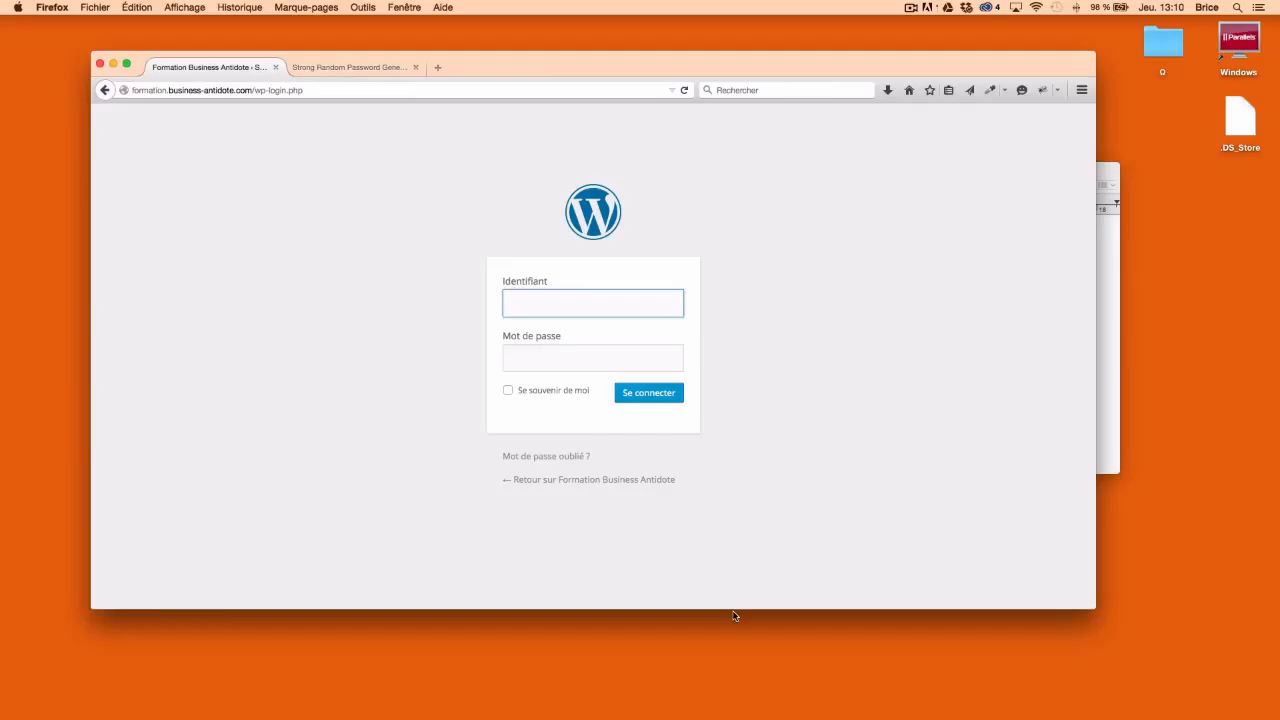
# Copy the site's domain from the address bar and load it in a new tab
pyautogui.click(253, 90)
pyautogui.click(253, 90)
pyautogui.moveTo(253, 90); pyautogui.dragTo(125, 90)
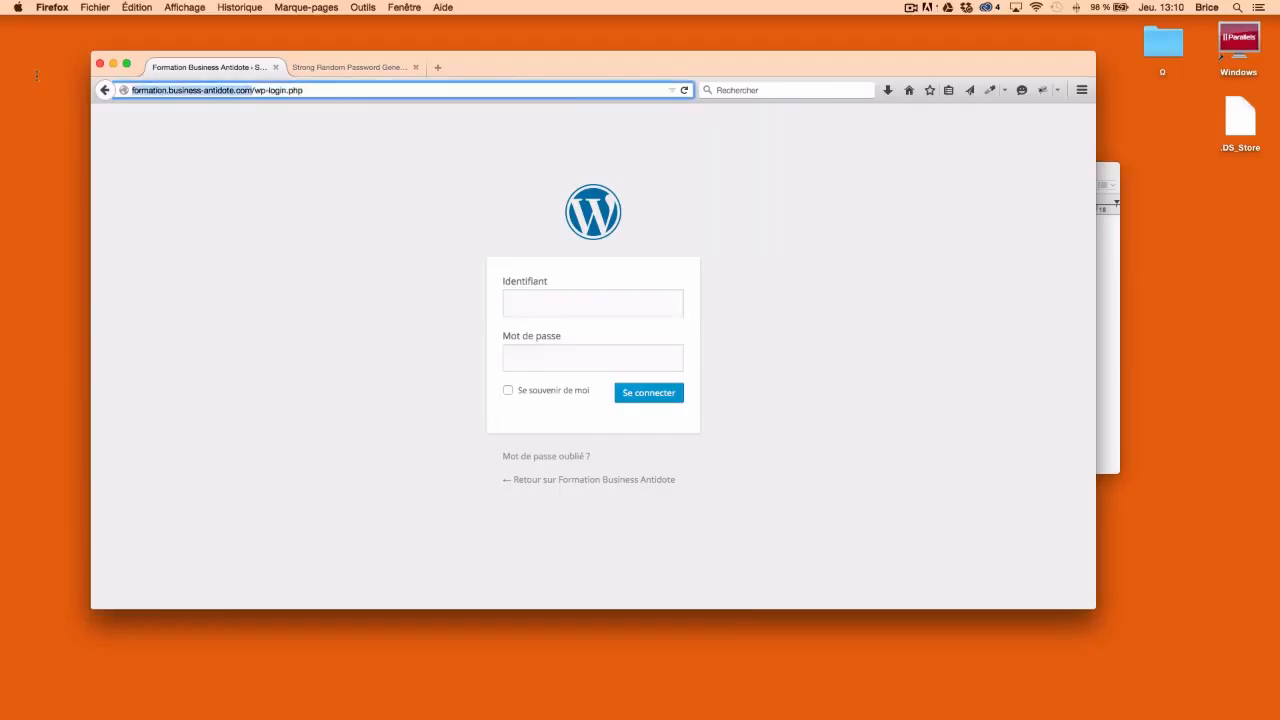
pyautogui.doubleClick(437, 67)
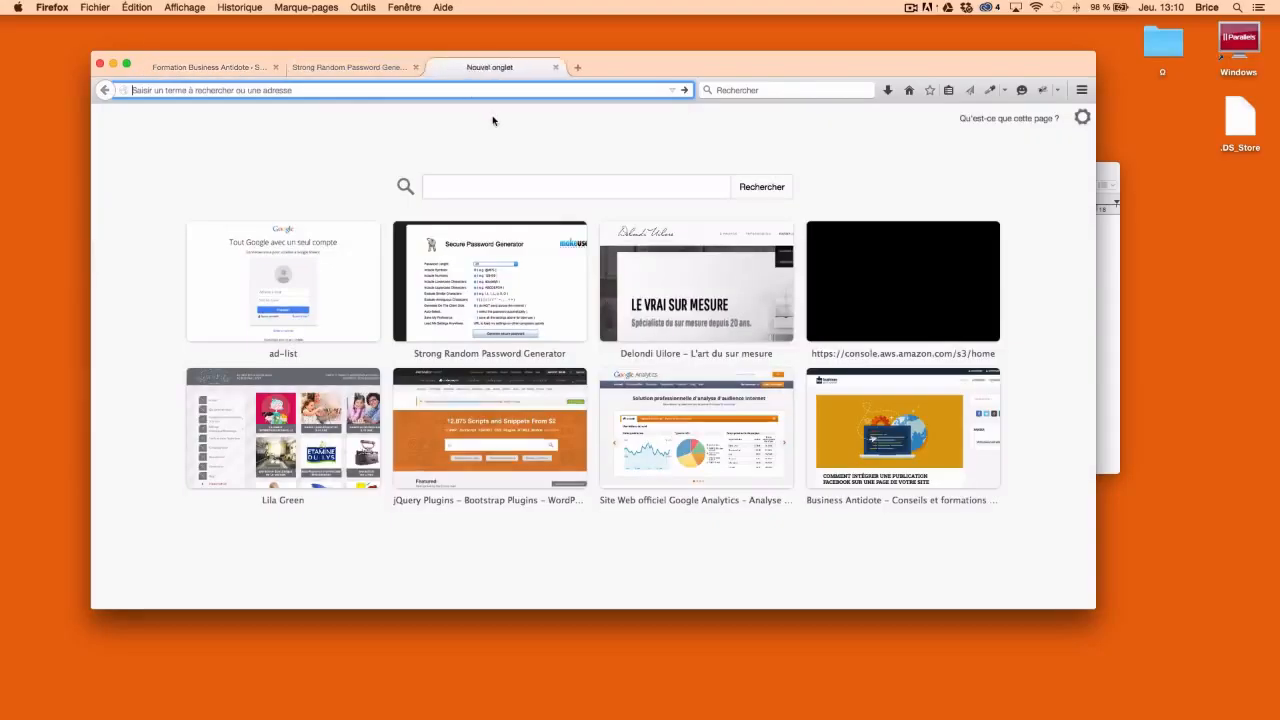
pyautogui.press('super+w')
pyautogui.press('super+v')
pyautogui.press('Return')
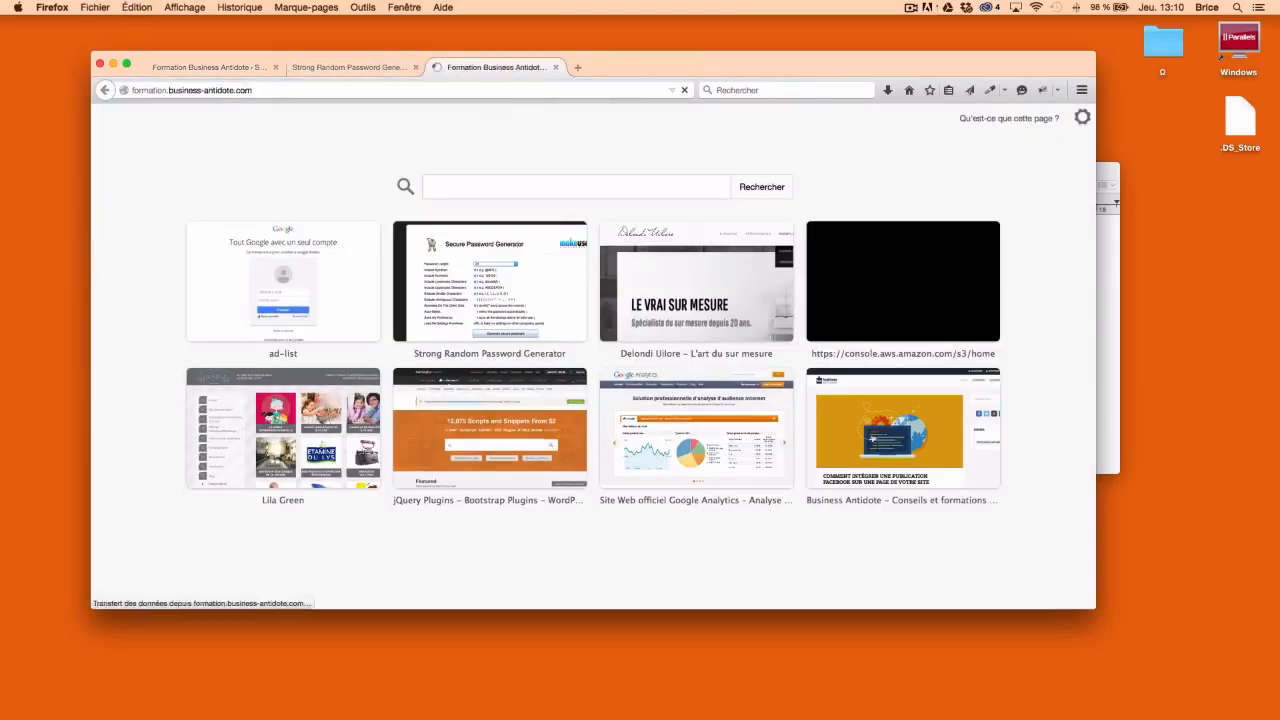
# Return to the homepage tab and view the 'Bonjour tout le monde !' post
pyautogui.click(235, 70)
pyautogui.click(258, 90)
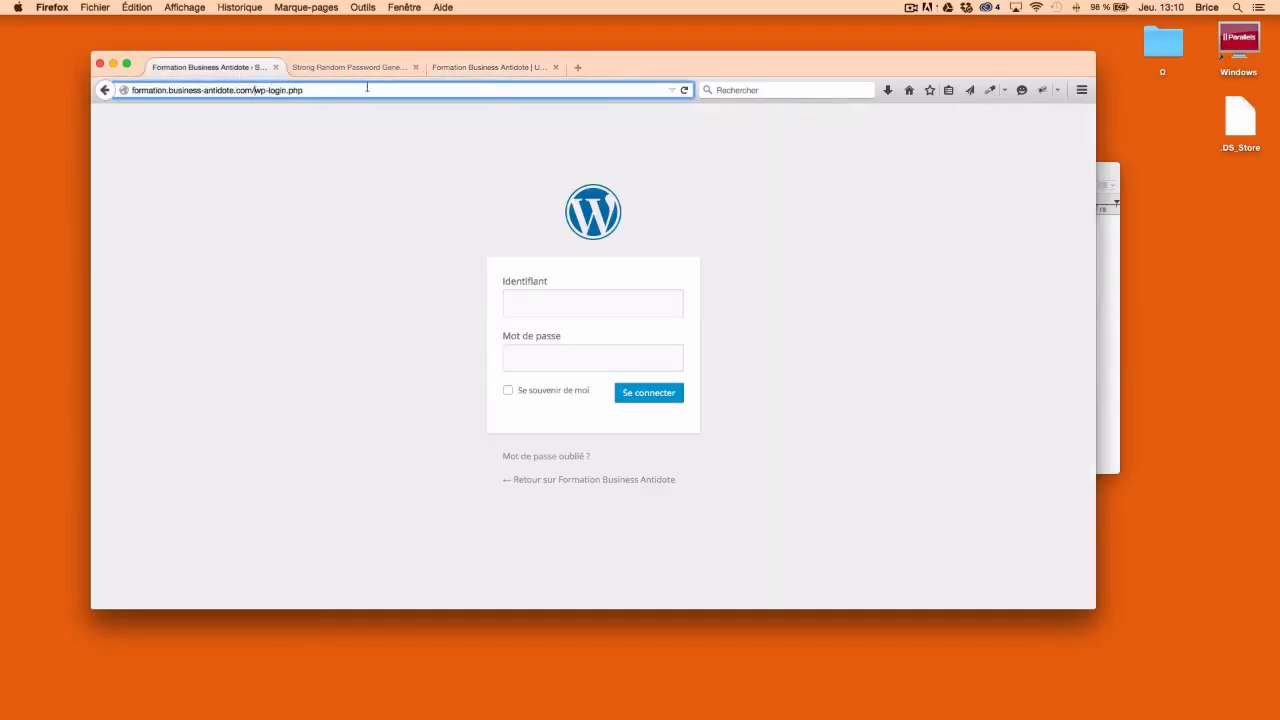
pyautogui.click(486, 66)
pyautogui.scroll(-5, 537, 275)
pyautogui.scroll(5, 543, 271)
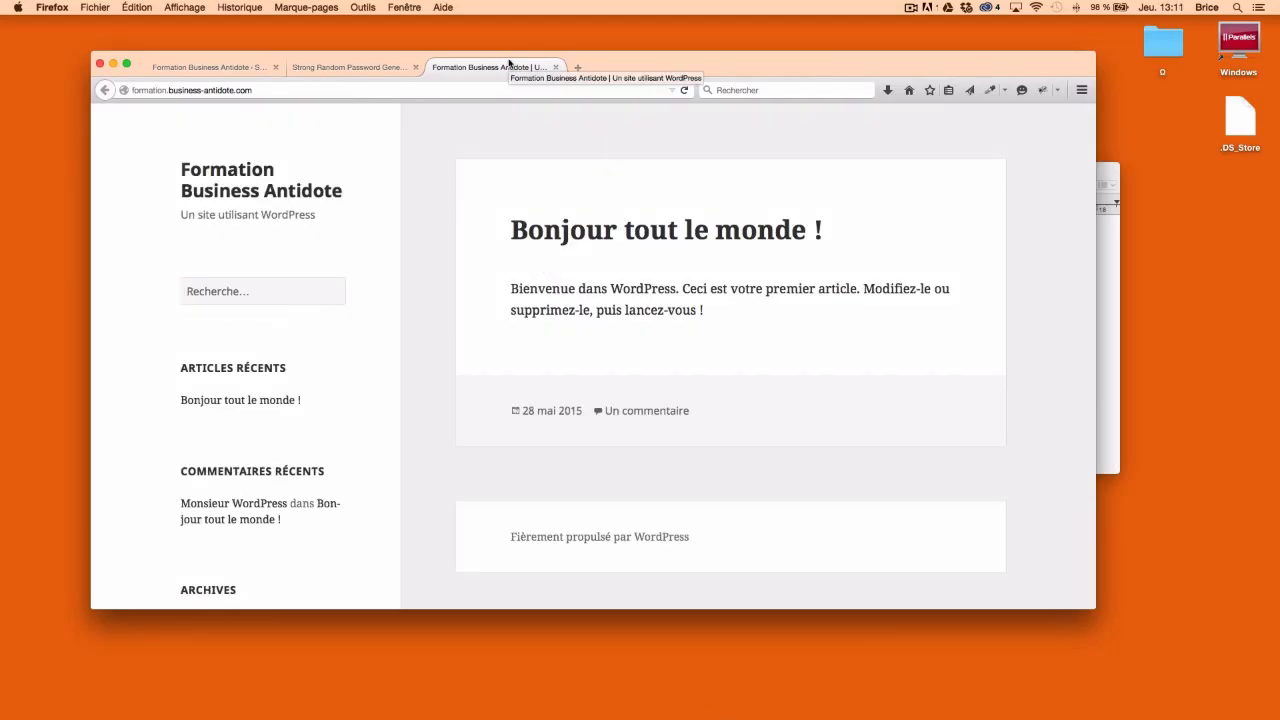